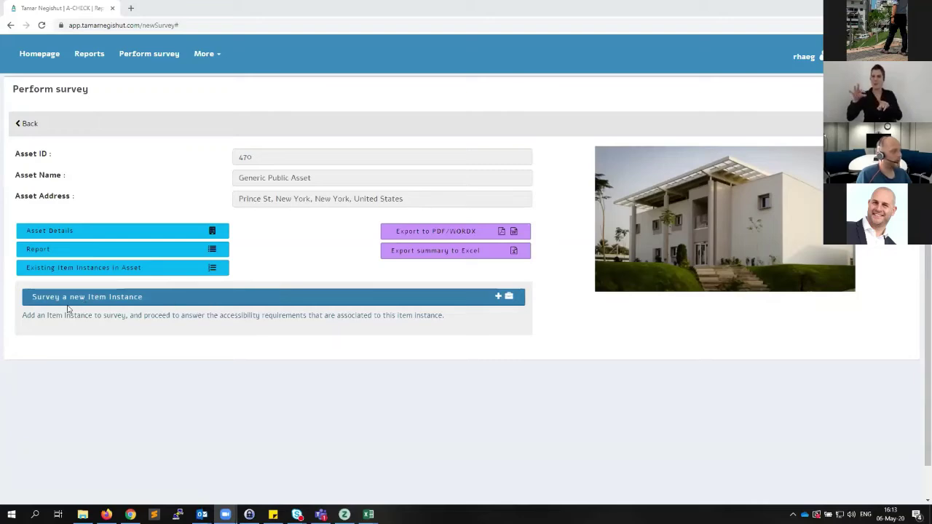
Start surveying a new item instance for the asset, choose Elevator Car as the item, and check its parent item details.
left_click(206, 298)
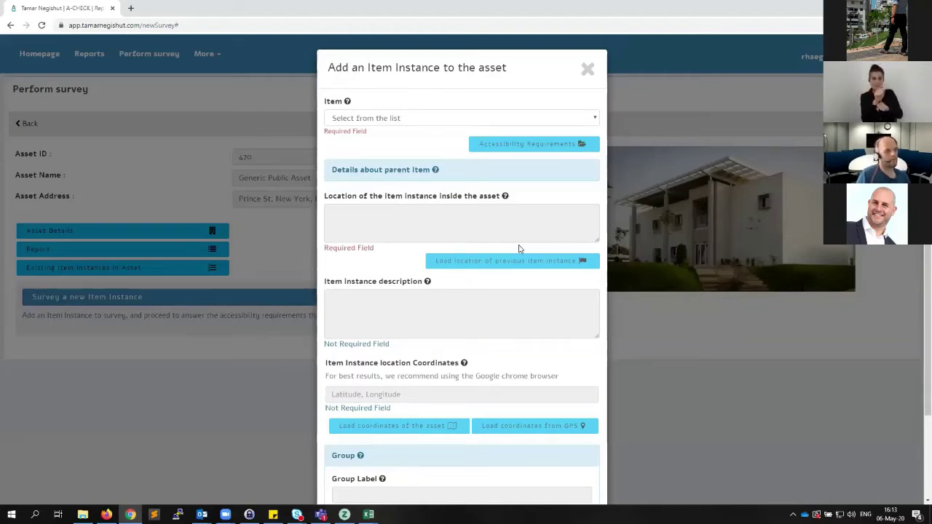
left_click(417, 119)
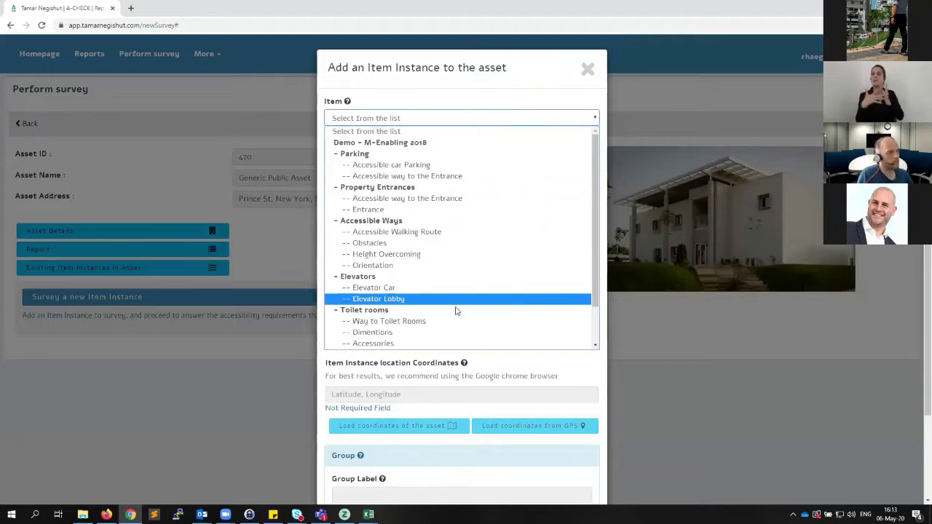
left_click(385, 288)
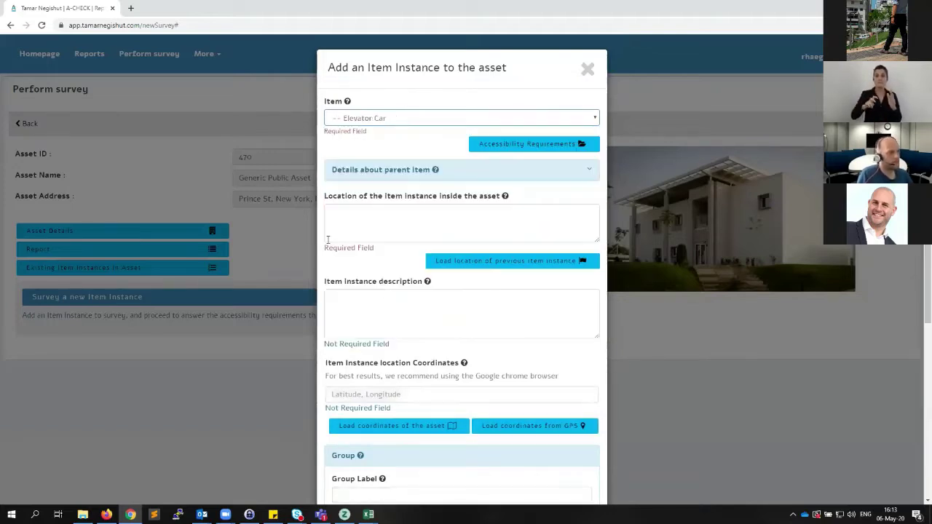
mouse_move(543, 149)
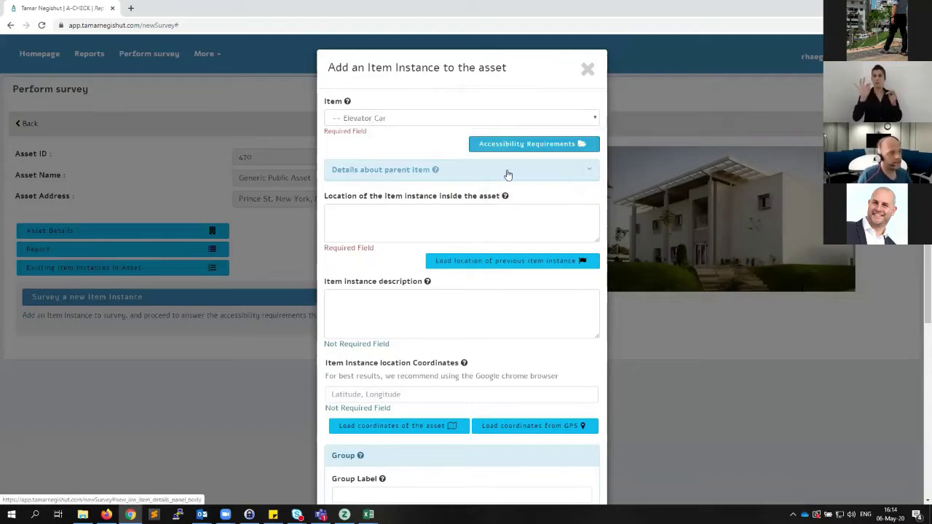
left_click(530, 170)
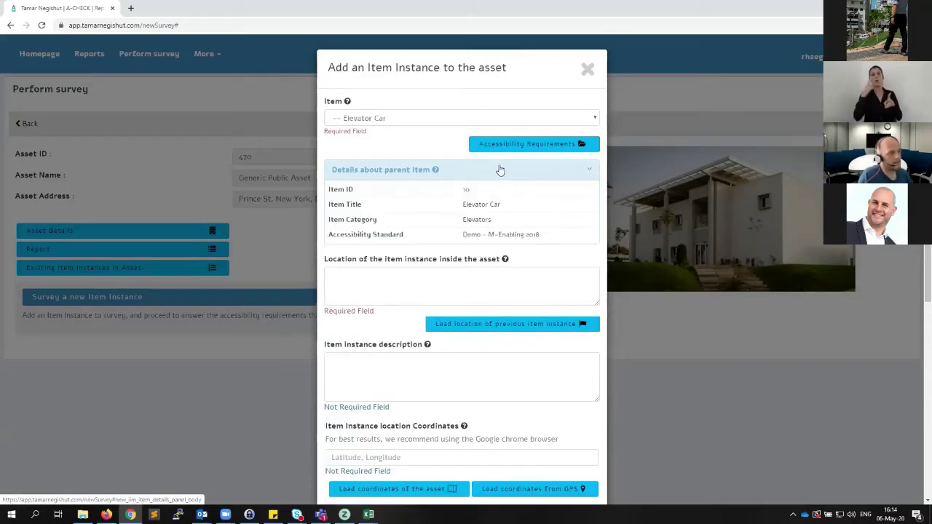
left_click(500, 170)
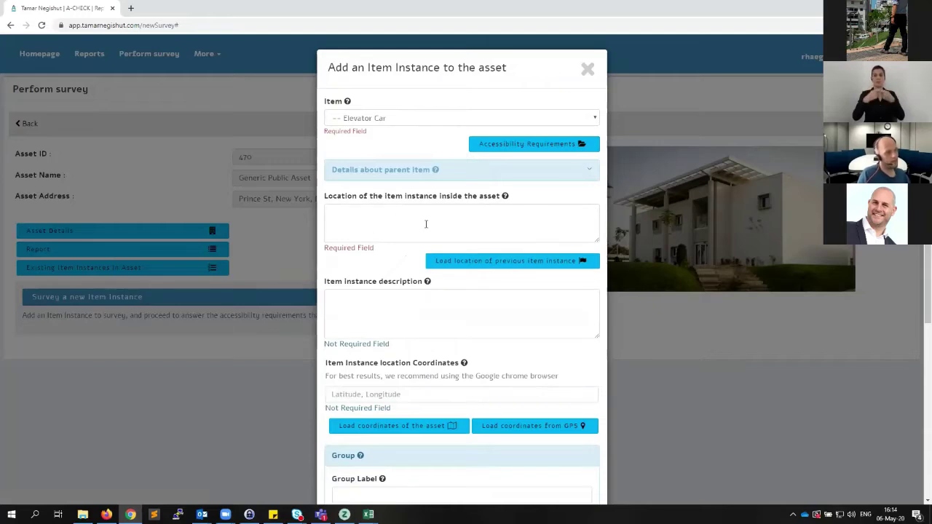
Set the item instance's location inside the asset to "Lobby" and save the new instance.
left_click(464, 216)
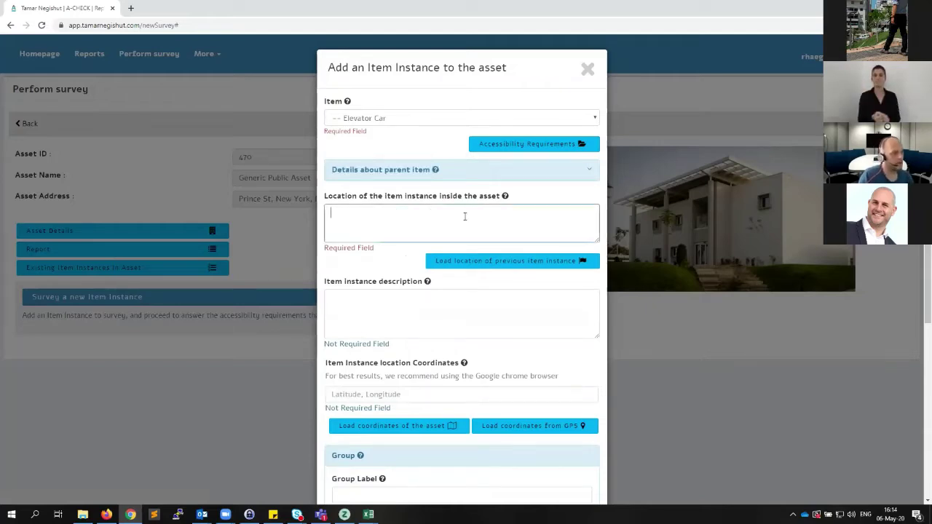
scroll(407, 211, "down", 1)
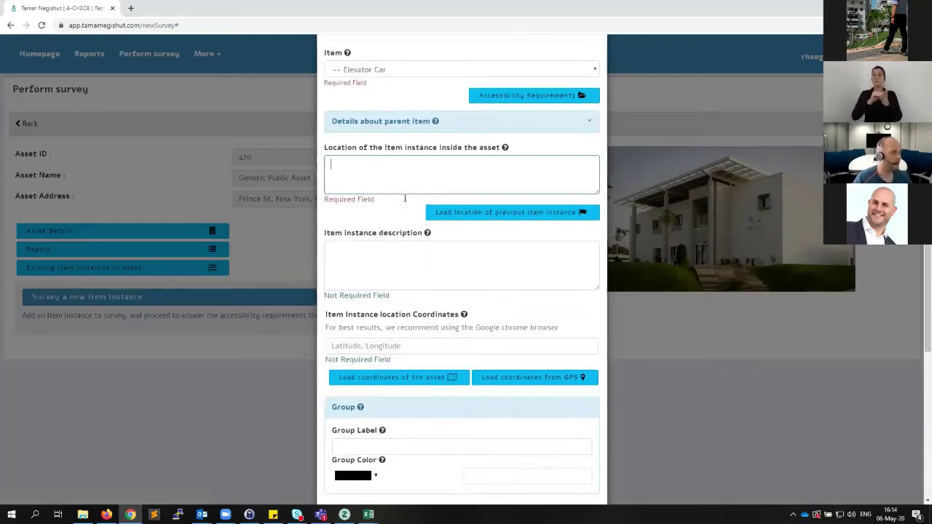
scroll(379, 176, "up", 1)
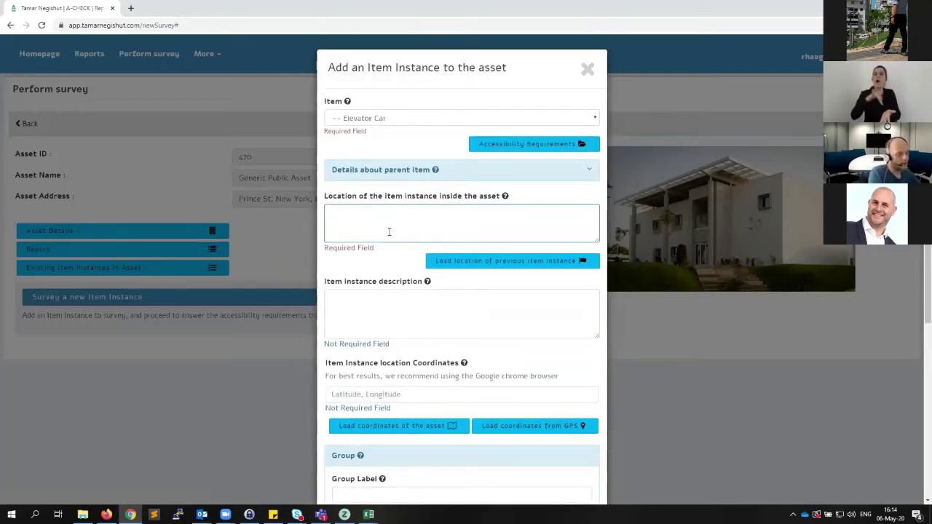
type("bby")
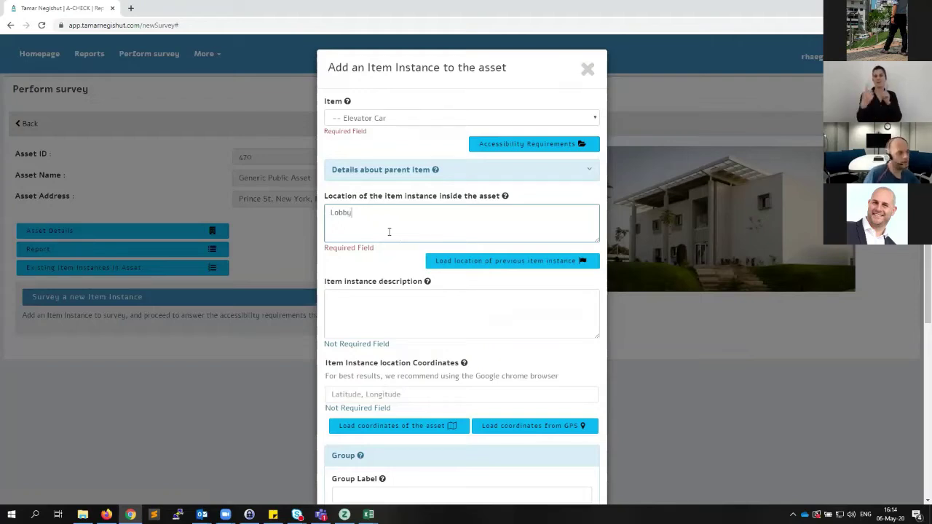
scroll(402, 236, "down", 1)
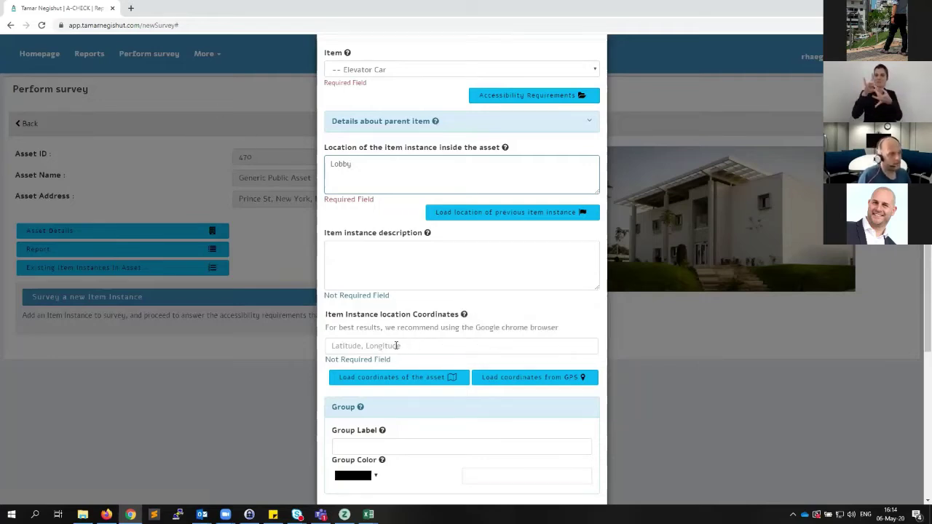
scroll(495, 271, "down", 2)
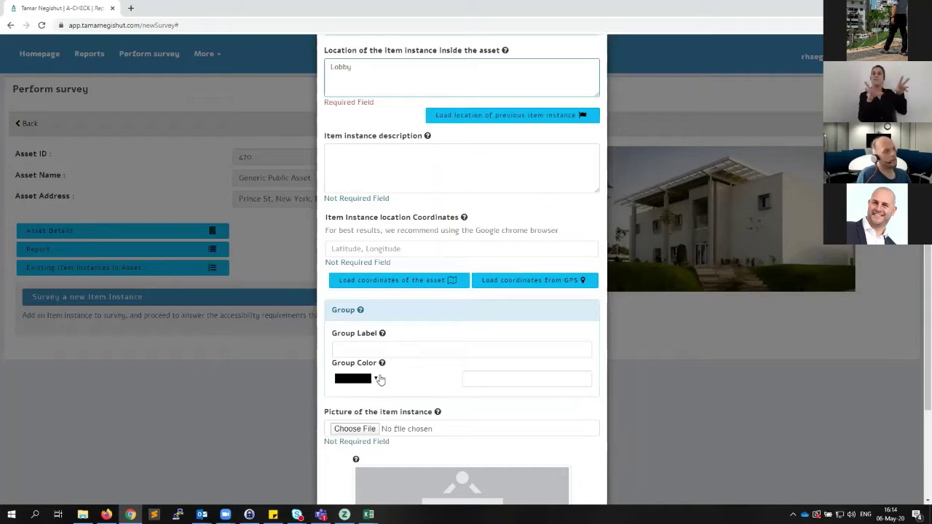
scroll(453, 360, "down", 2)
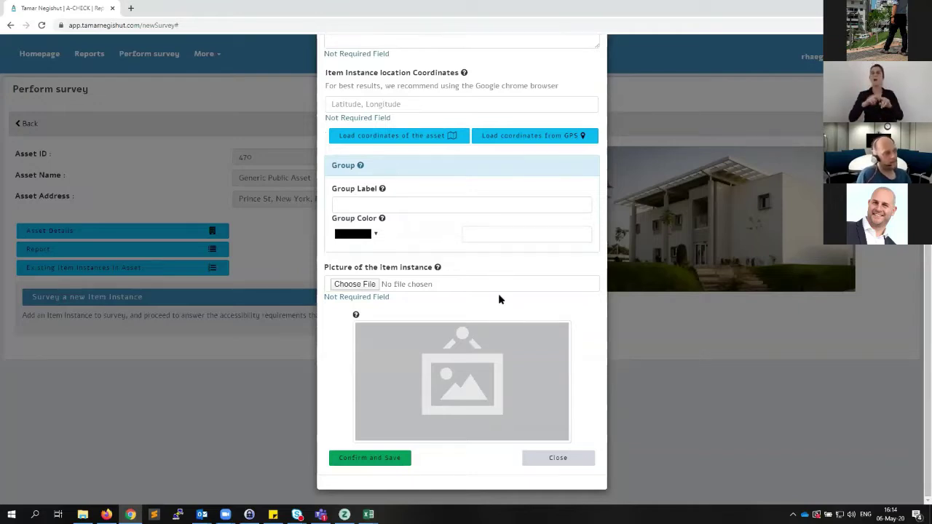
left_click(382, 458)
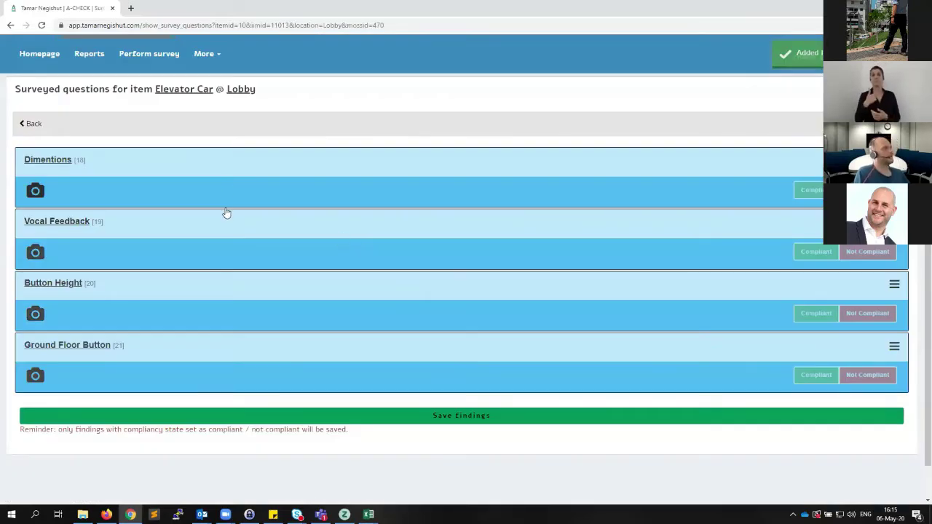
Mark the Dimentions requirement as Compliant in its finding details, and collapse the section.
left_click(171, 165)
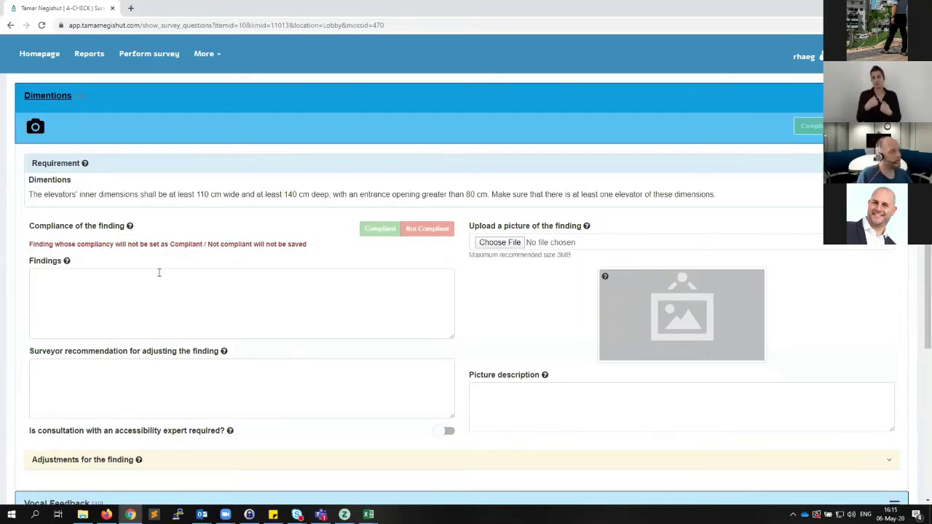
left_click(380, 230)
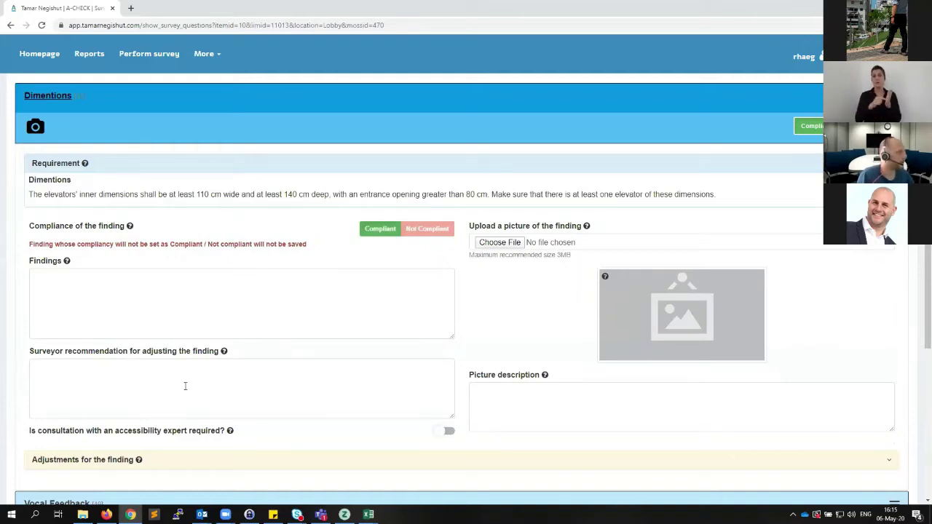
left_click(187, 100)
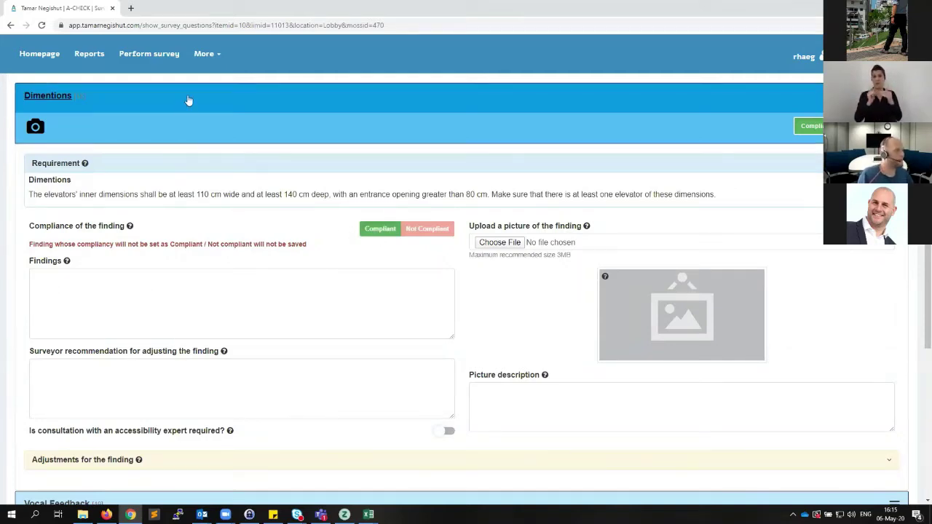
Review the requirement texts and finding fields of Vocal Feedback and Button Height.
left_click(144, 191)
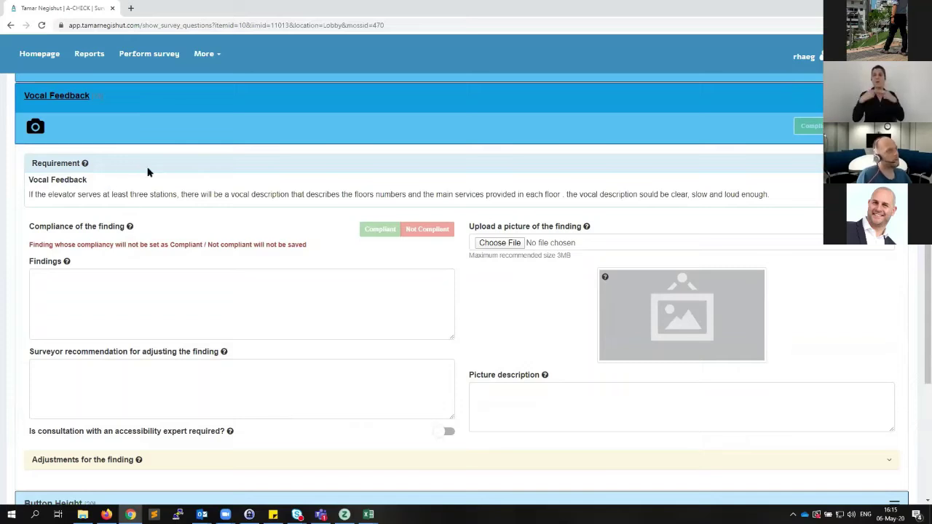
left_click(345, 107)
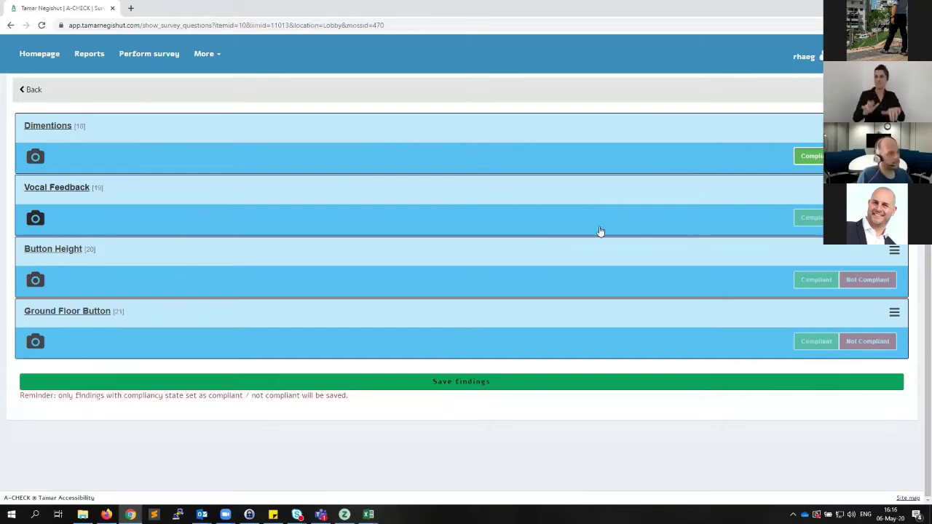
left_click(211, 265)
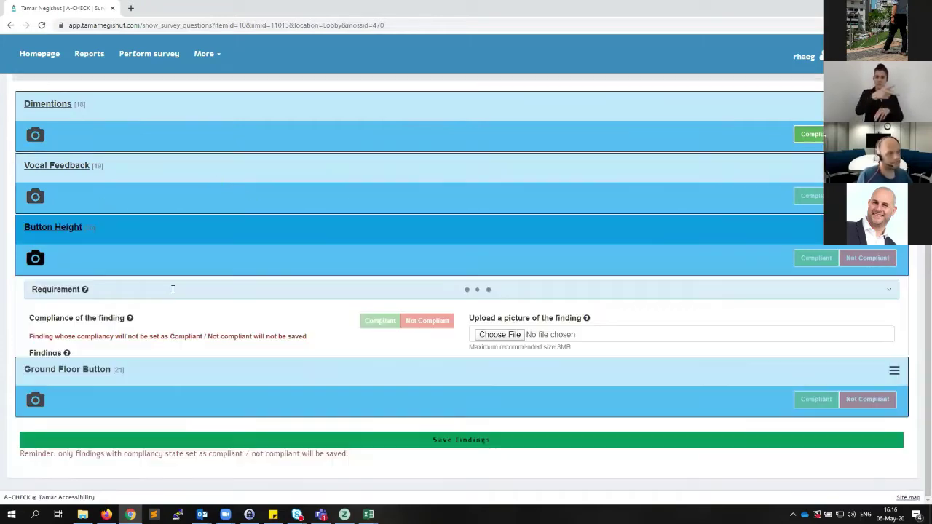
scroll(110, 165, "up", 1)
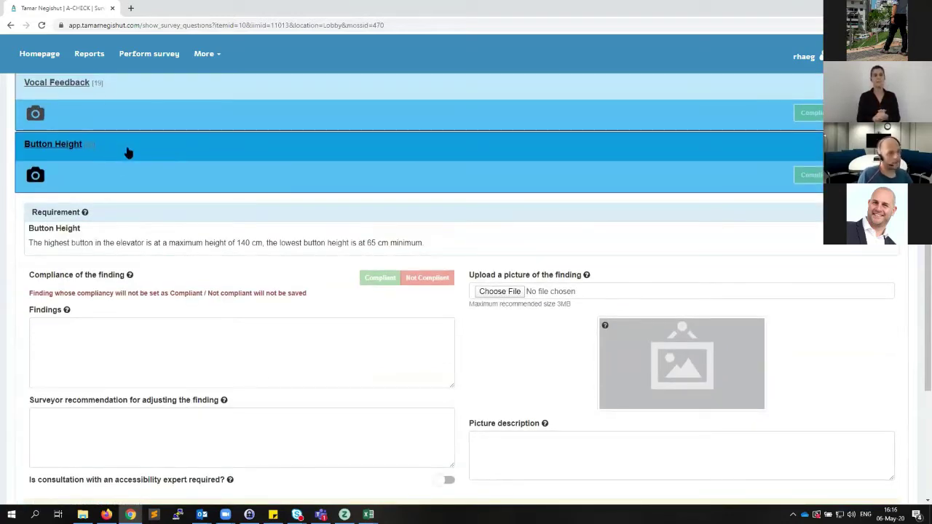
left_click(128, 153)
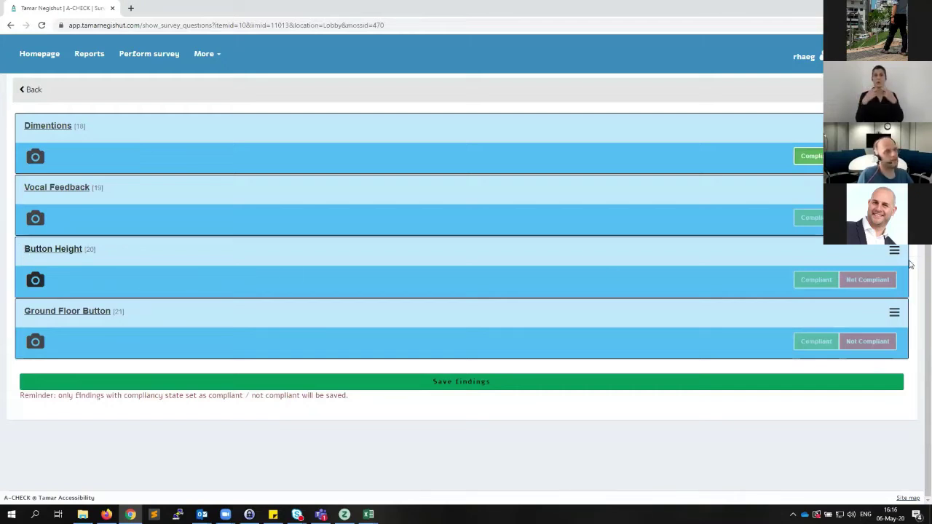
Mark the Button Height requirement as Not Compliant and enter the finding "Button is only 100 cm high".
left_click(35, 280)
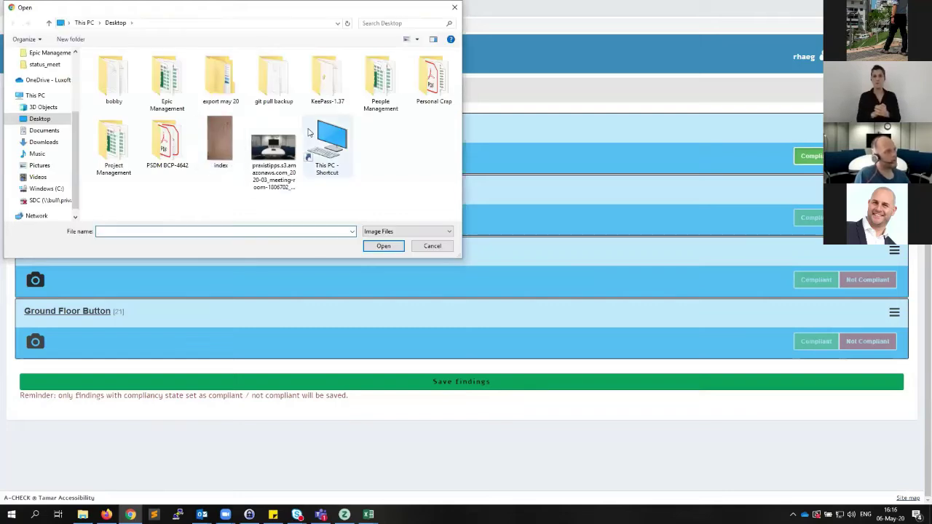
left_click(432, 247)
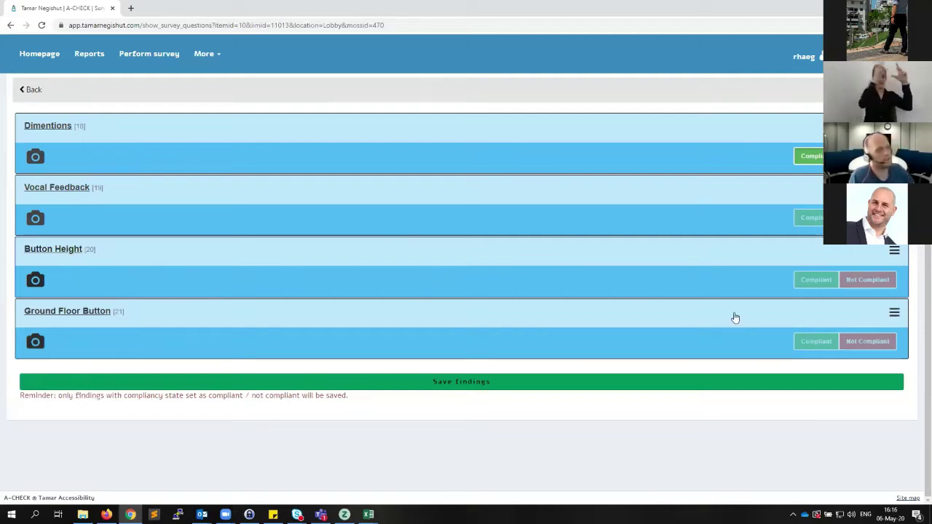
left_click(860, 282)
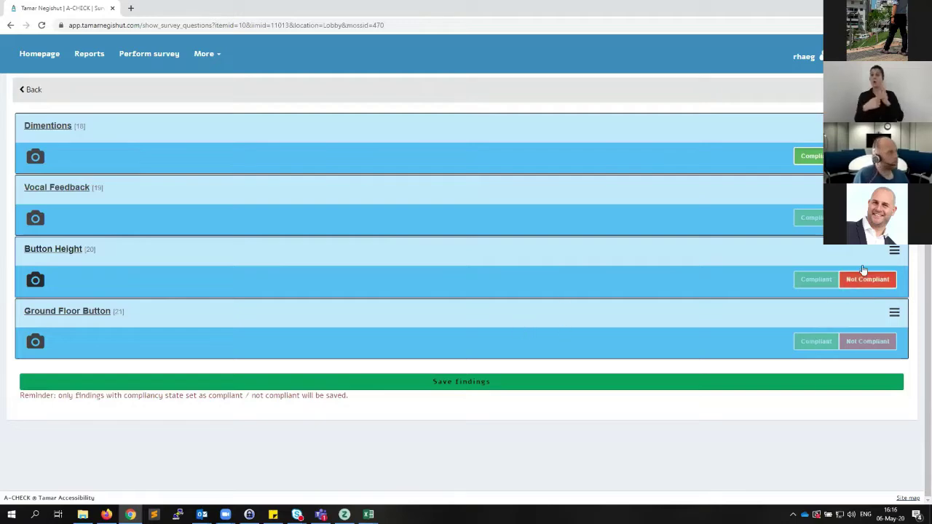
left_click(200, 258)
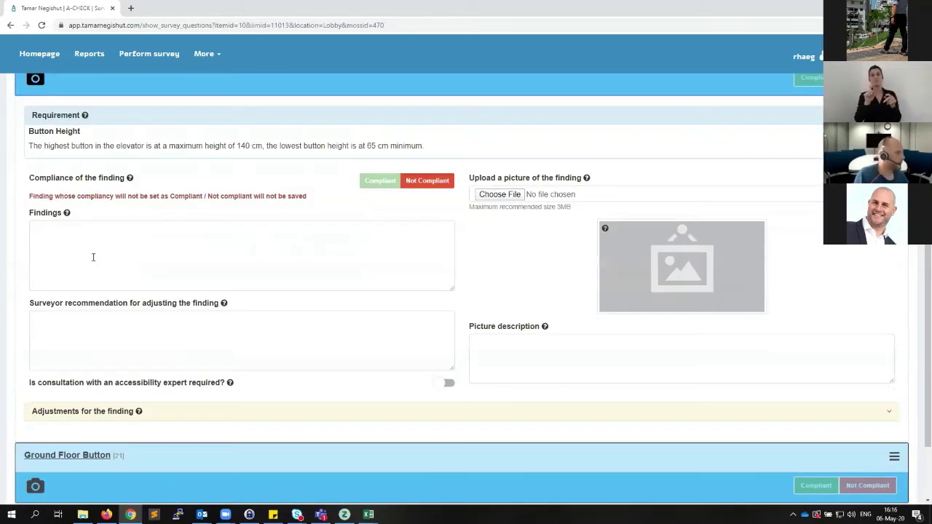
left_click(55, 226)
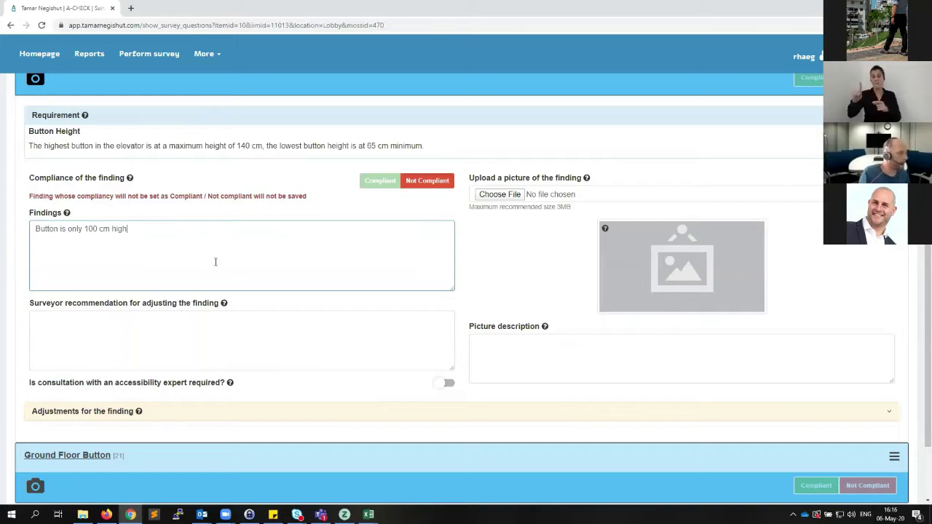
scroll(215, 262, "down", 1)
scroll(197, 252, "up", 1)
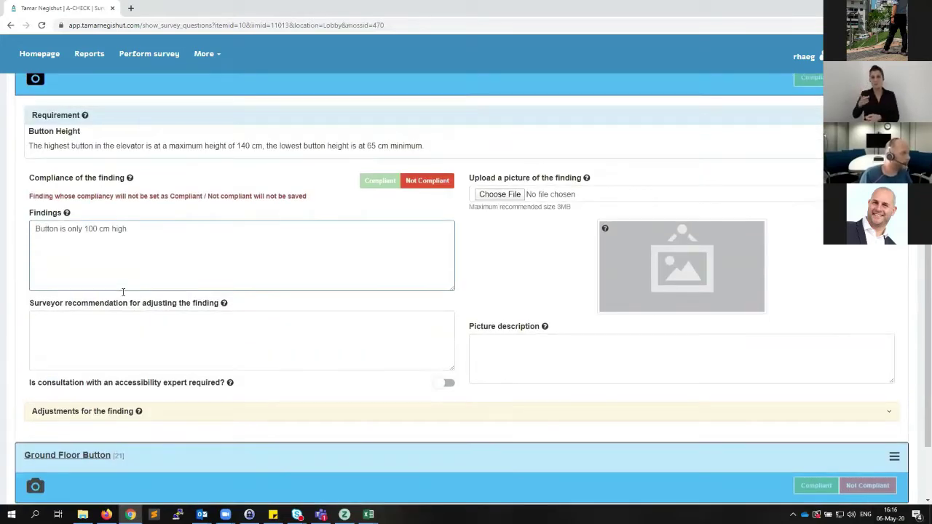
Start a new fix in the Button Height finding's adjustments and describe it as "Change the height of the button".
left_click(160, 416)
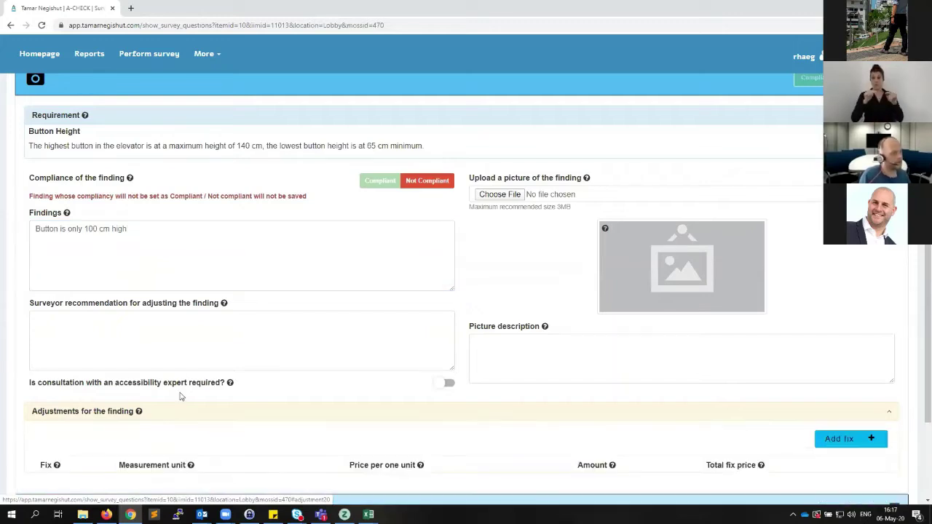
scroll(233, 387, "down", 1)
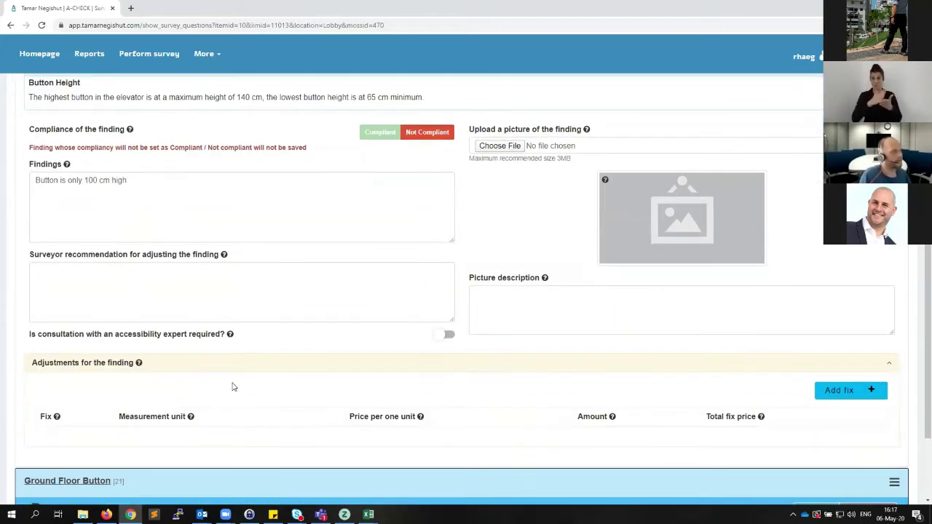
left_click(842, 397)
left_click(429, 144)
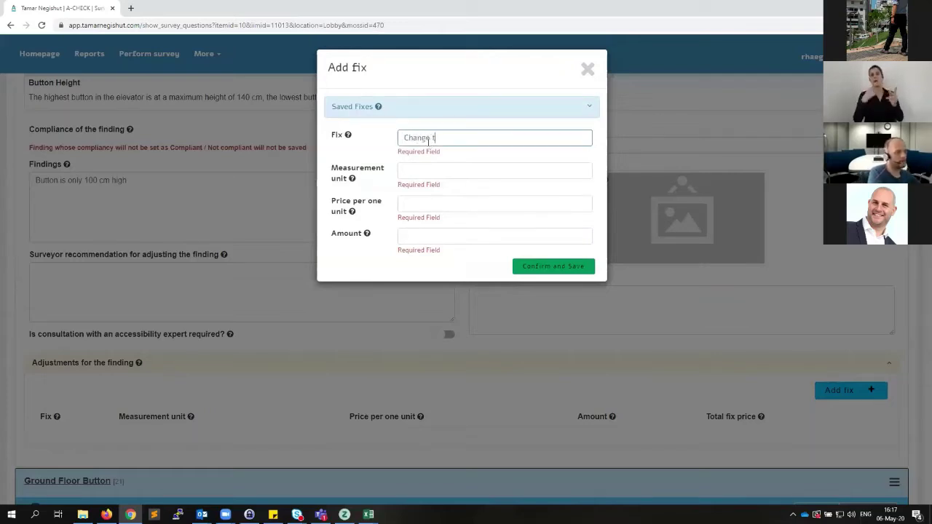
type("Change the height of th")
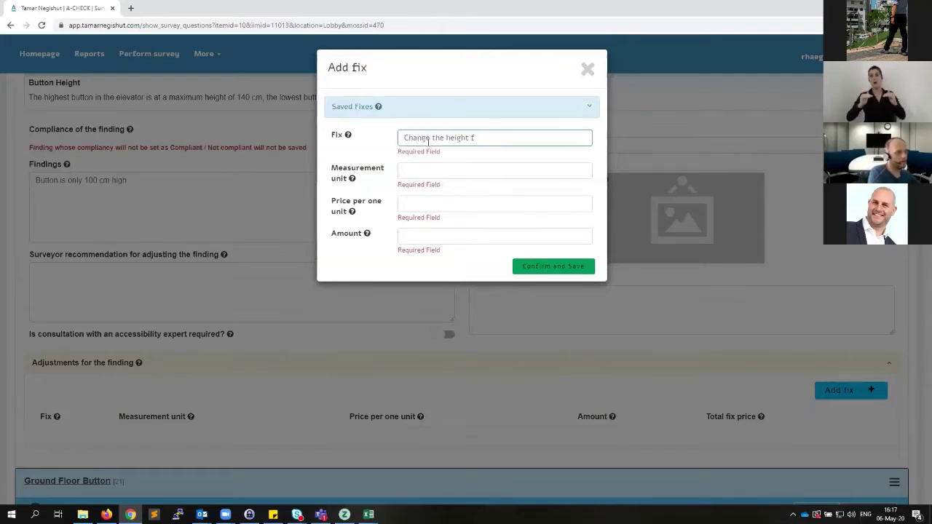
type("e button")
Set the fix's measurement unit to "Unit", price per one unit to 100 and amount to 100, and save it.
key("Tab")
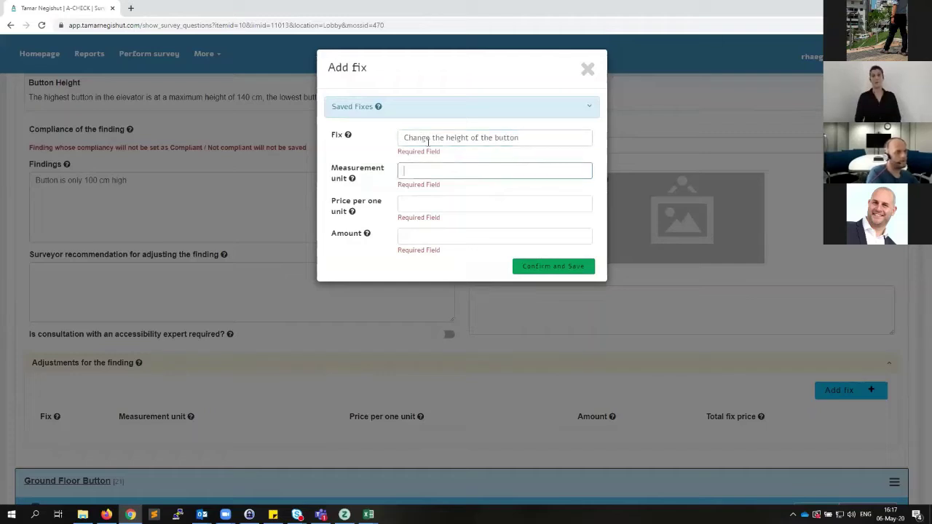
type("Unit")
key("Tab")
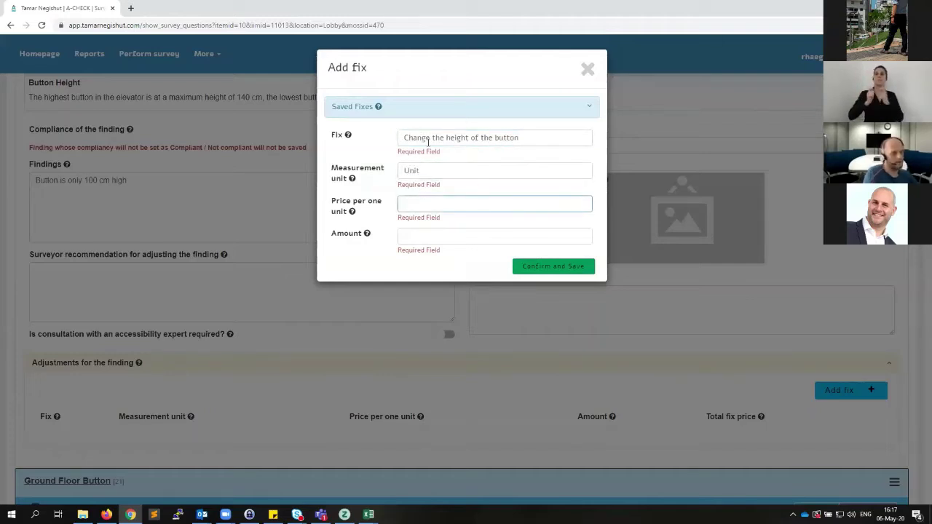
key("Tab")
type("10")
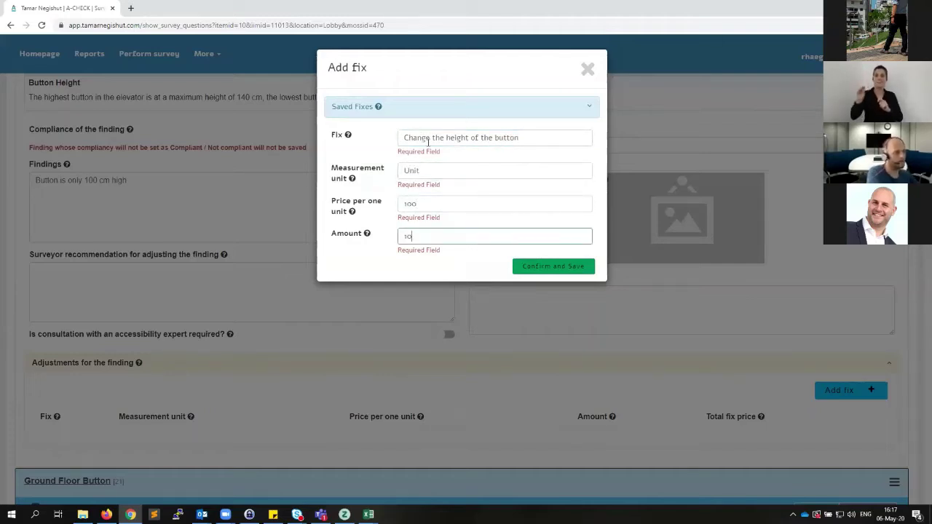
left_click(551, 266)
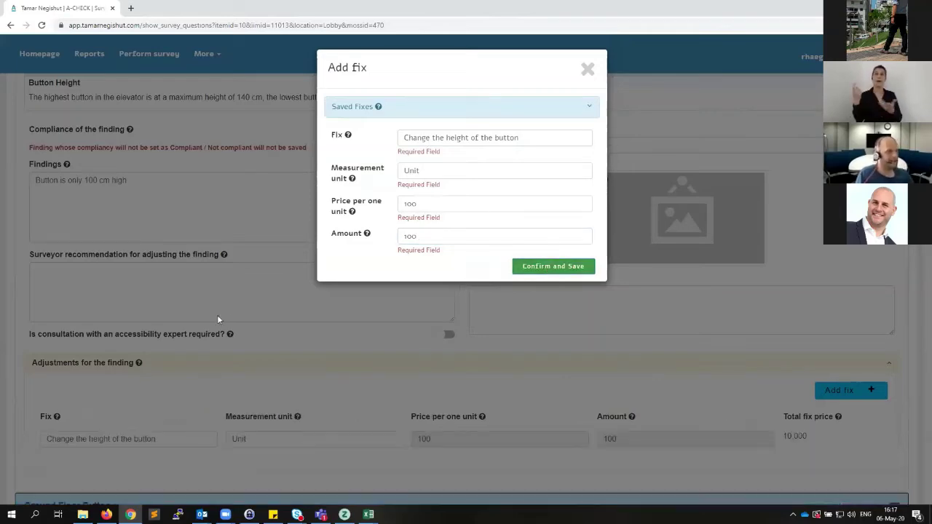
left_click(587, 69)
Collapse the Button Height section, check the Ground Floor Button requirement without filling it in, and save the findings.
scroll(226, 146, "up", 1)
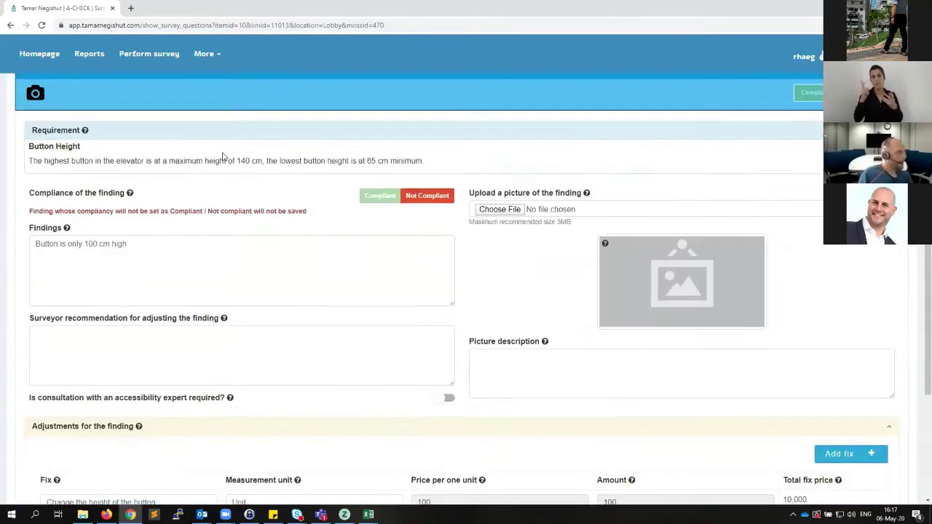
left_click(197, 104)
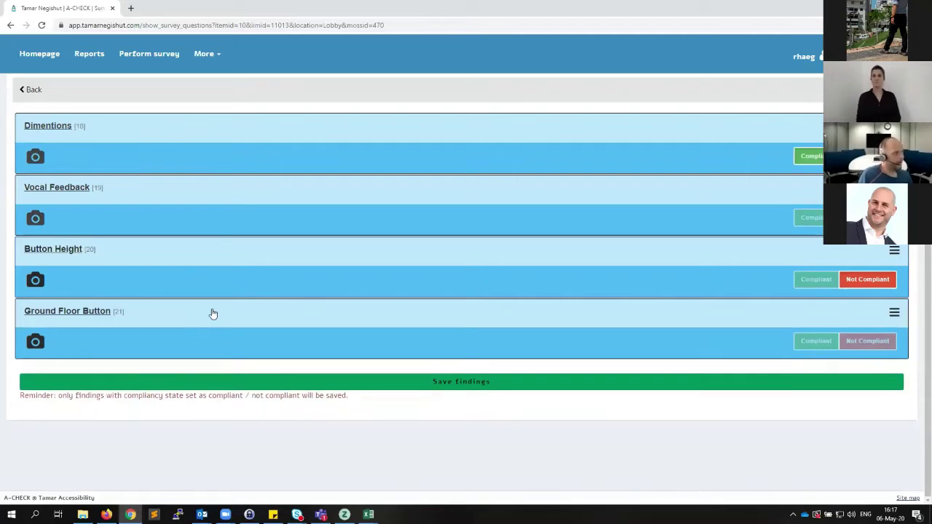
left_click(212, 313)
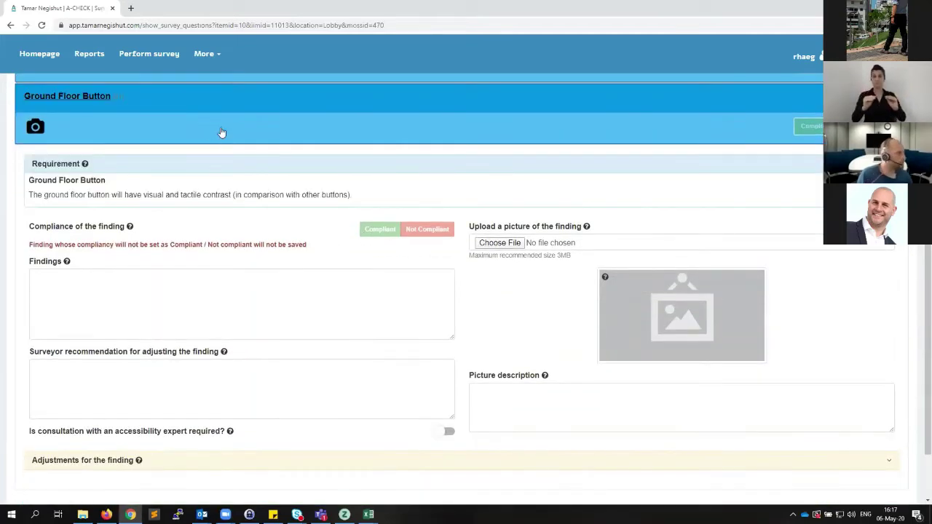
scroll(222, 132, "up", 1)
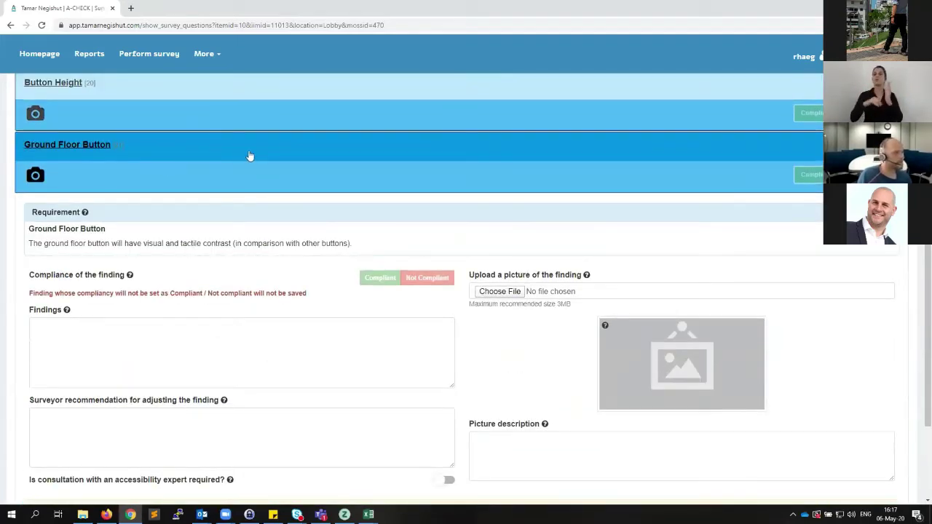
left_click(249, 155)
left_click(440, 379)
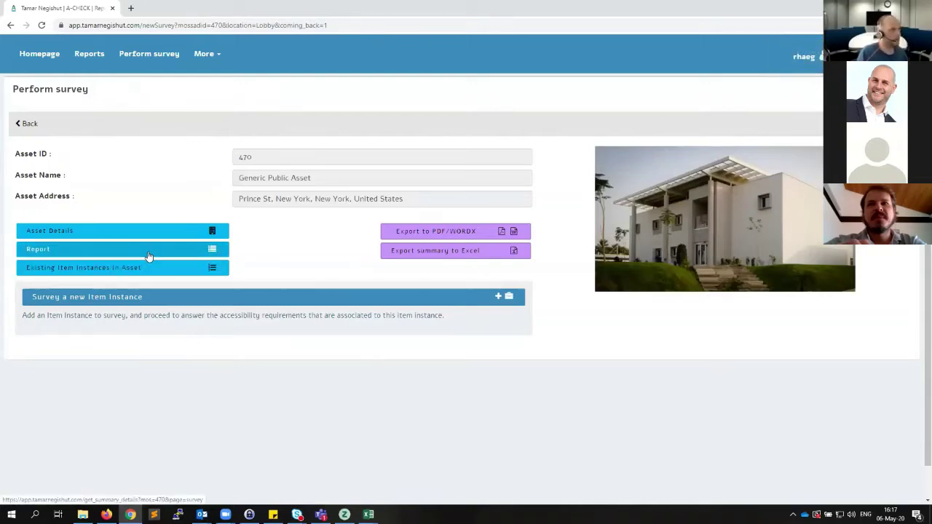
Open the Generic Public Asset's report and examine its list of item instances, including the Elevator Car in the lobby.
left_click(148, 255)
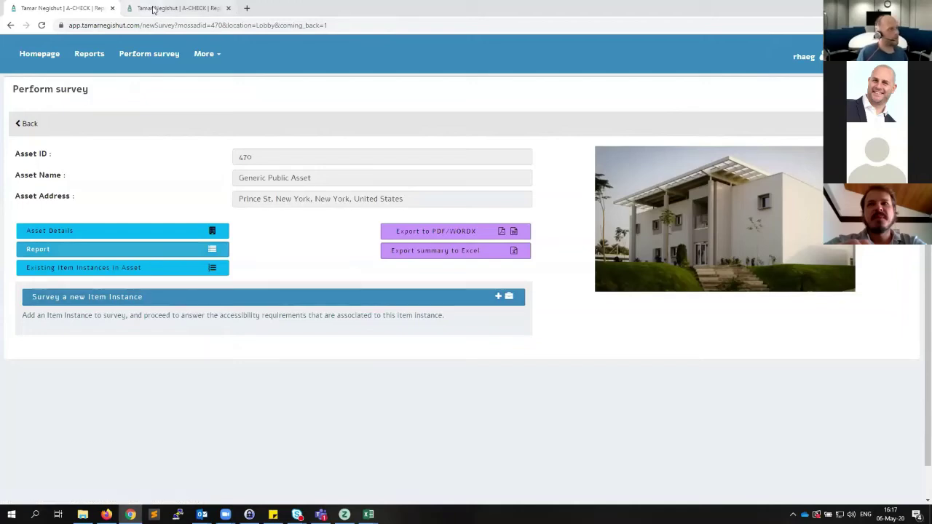
left_click(153, 9)
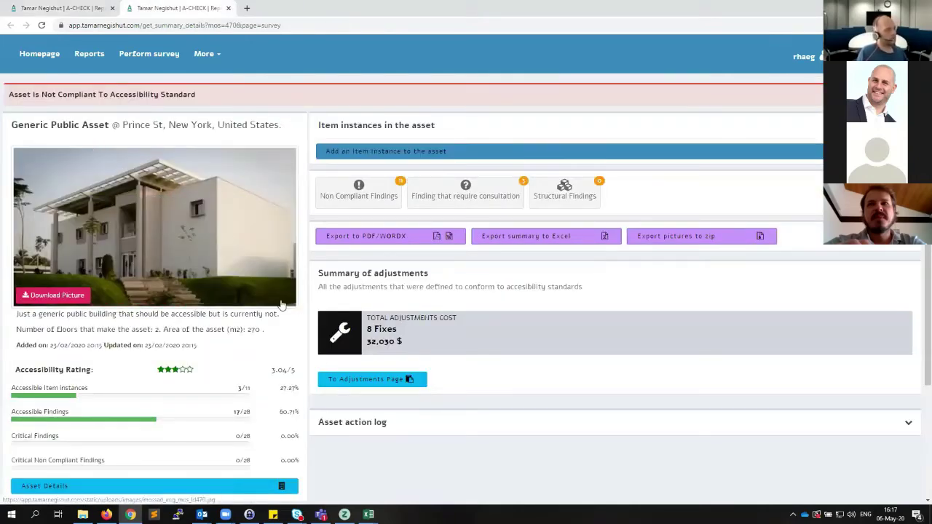
left_click(473, 134)
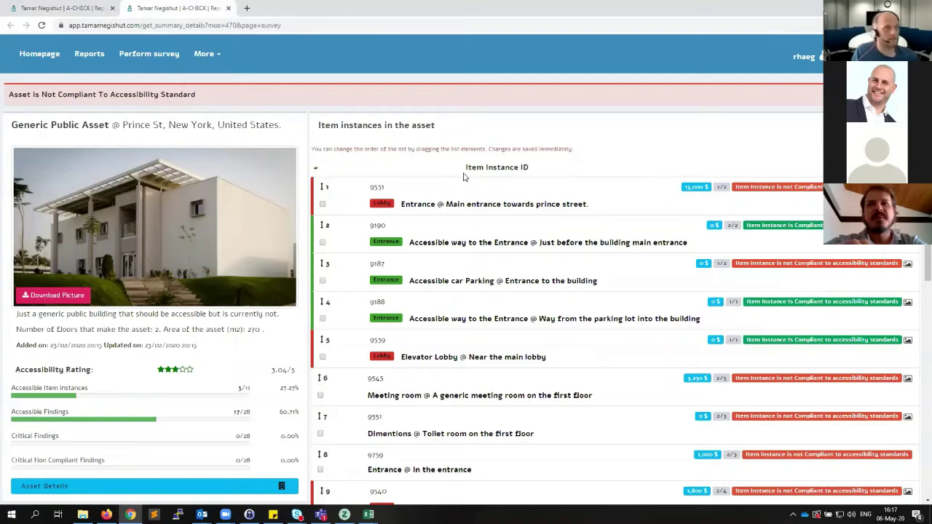
scroll(509, 188, "down", 1)
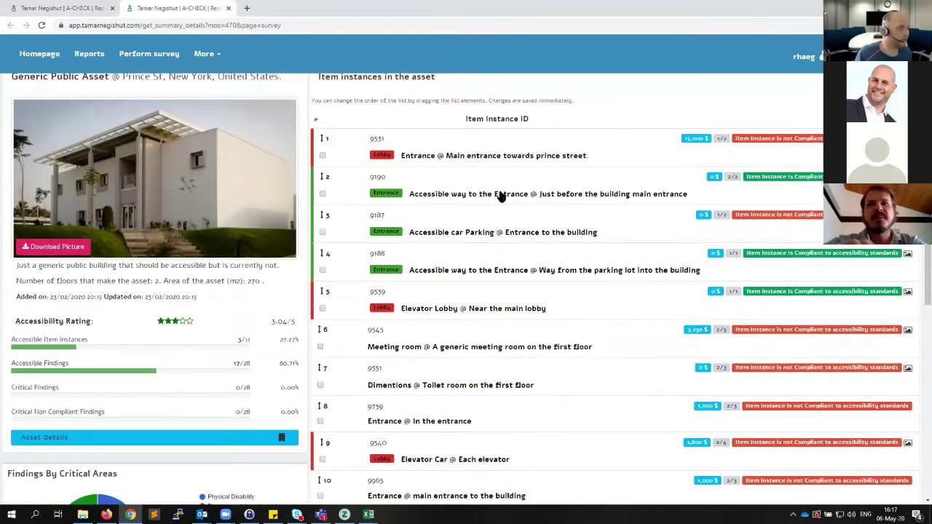
scroll(494, 188, "up", 1)
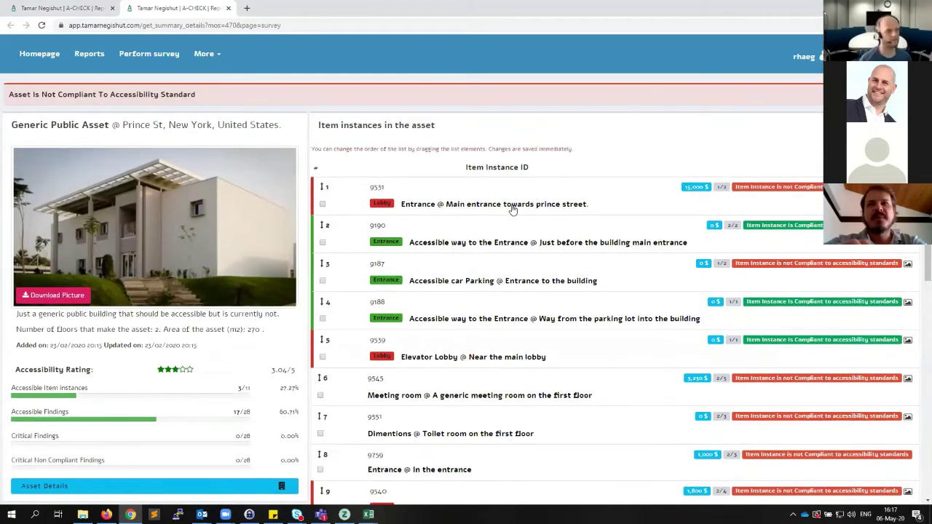
scroll(474, 218, "down", 5)
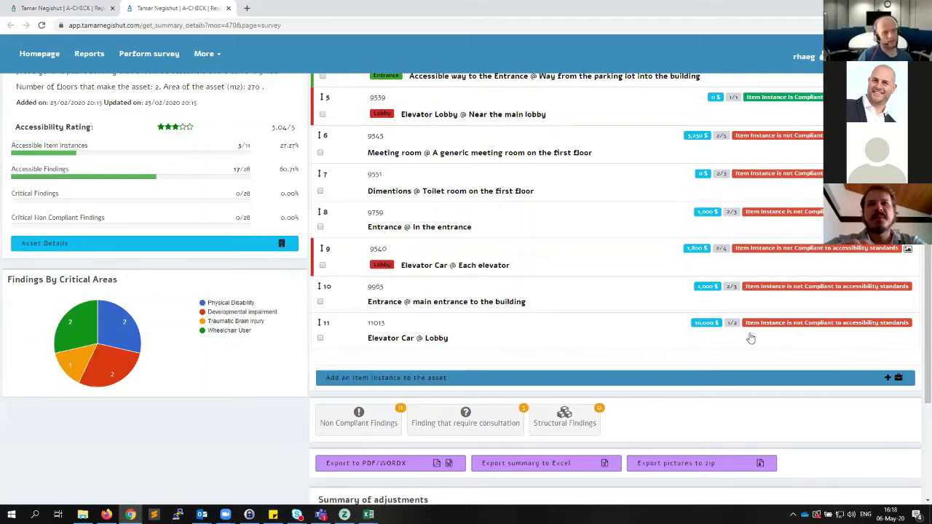
scroll(424, 353, "up", 1)
Inspect the Button Height finding of the "Elevator Car @ Lobby" item instance and its adjustments, and close the finding details.
left_click(410, 385)
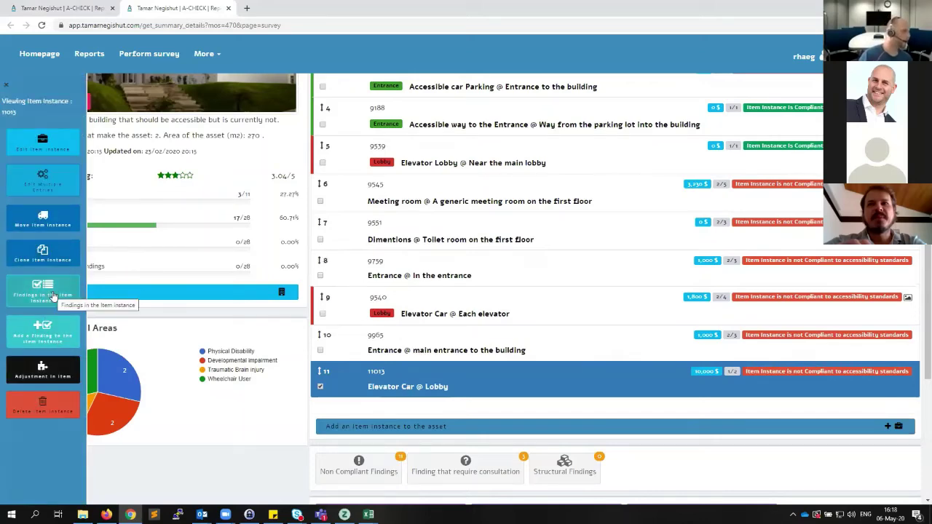
left_click(34, 297)
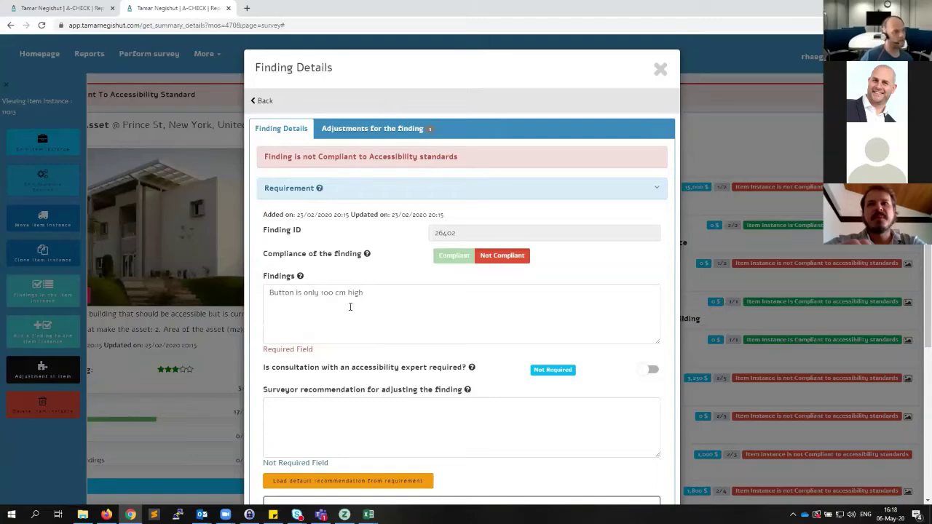
left_click(356, 128)
scroll(409, 286, "down", 1)
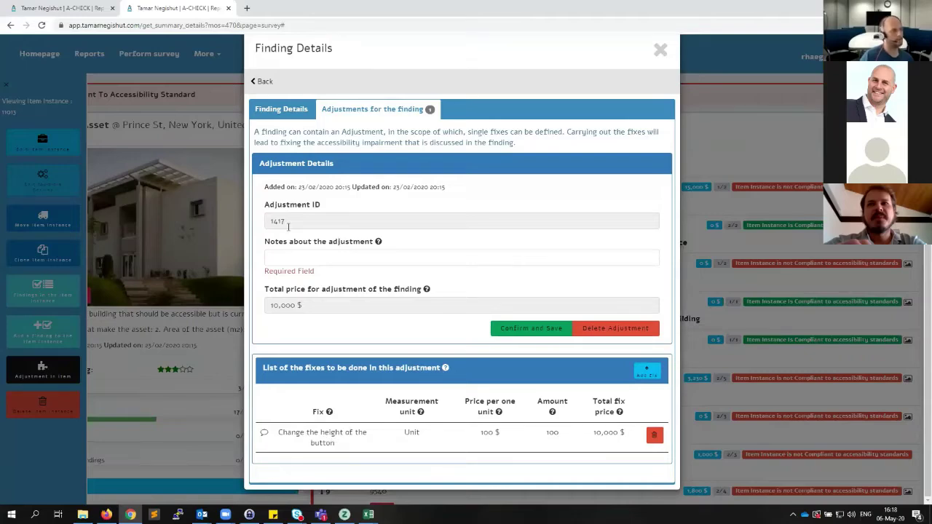
left_click(275, 110)
scroll(376, 270, "up", 1)
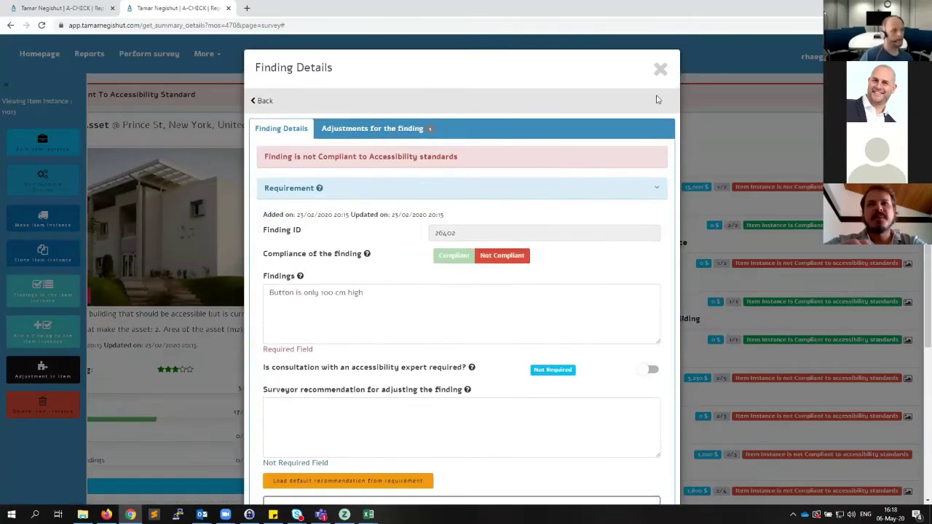
left_click(225, 202)
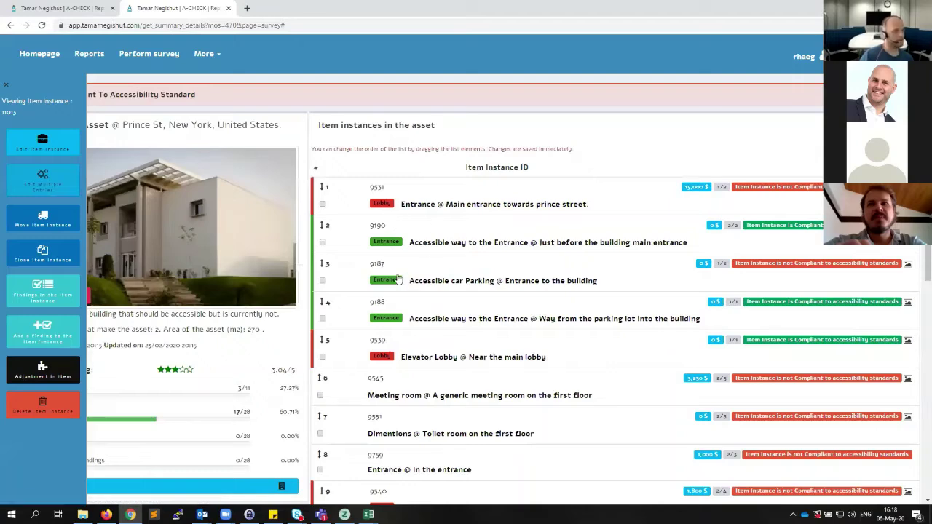
Move the "Elevator Lobby @ Near the main lobby" item instance to second place in the list, below the main entrance.
scroll(349, 320, "down", 1)
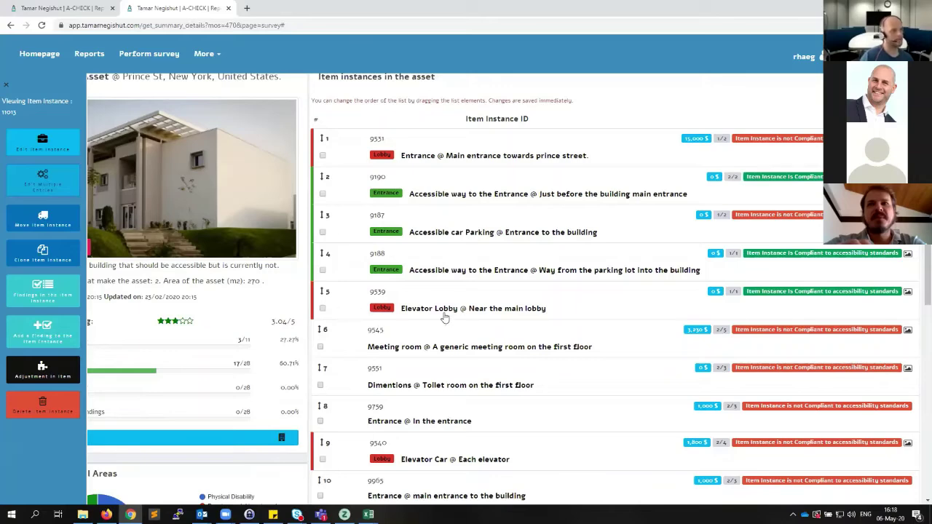
left_click_drag(453, 309, 431, 186)
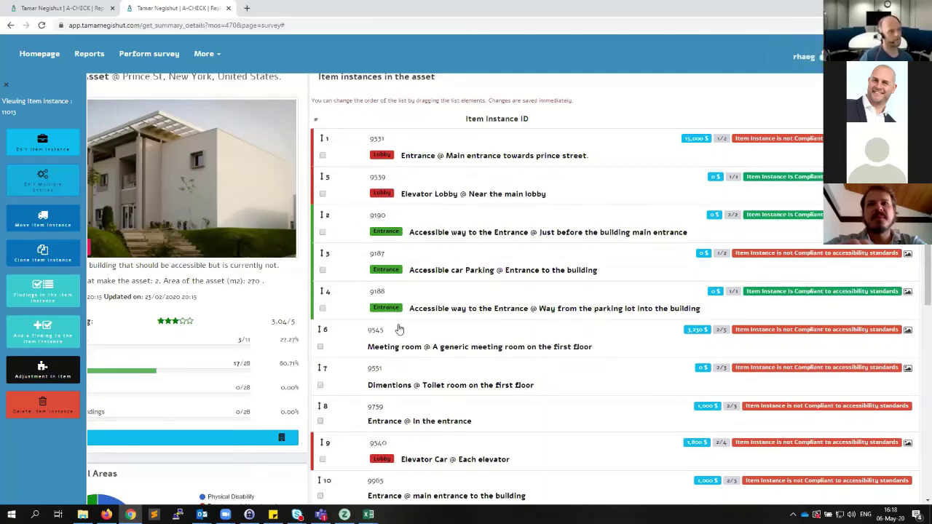
Export the asset's survey report as a PDF in English, without including adjustments.
scroll(404, 320, "down", 2)
scroll(404, 325, "down", 2)
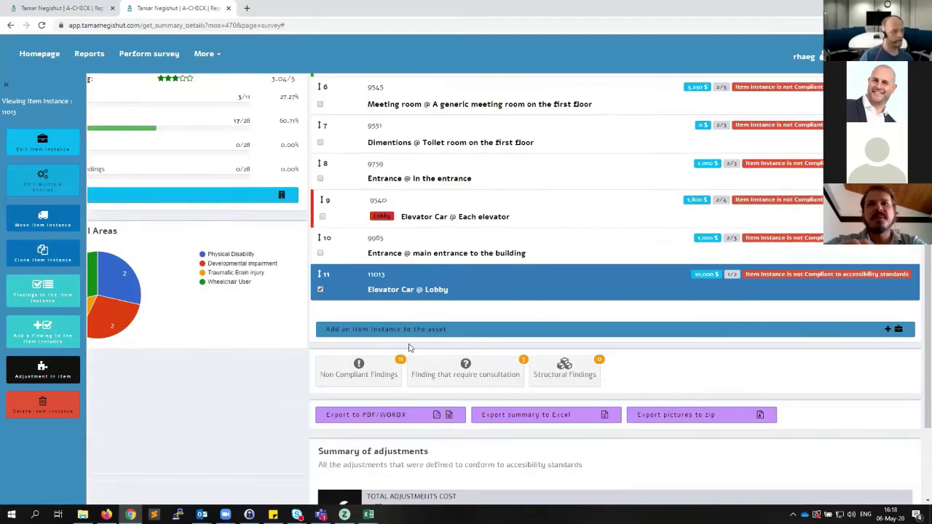
left_click(360, 422)
scroll(357, 339, "down", 1)
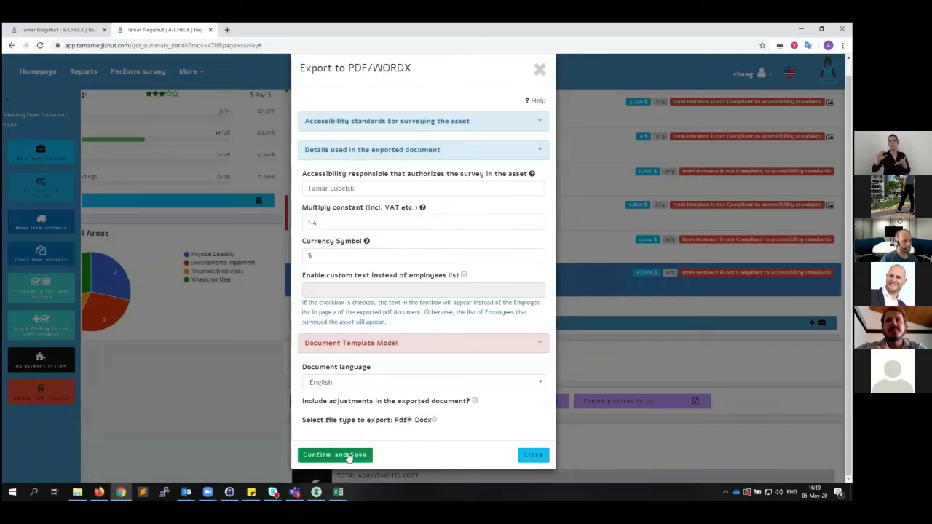
left_click(348, 456)
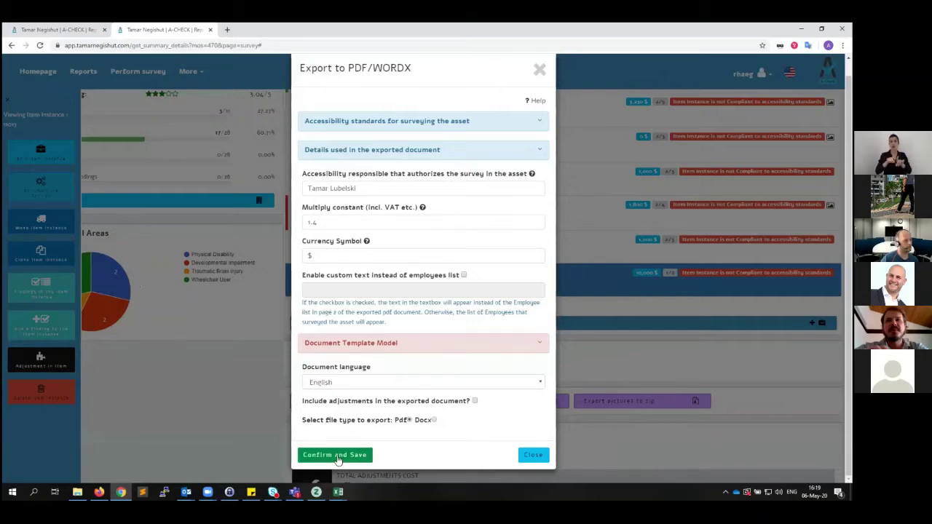
left_click(337, 455)
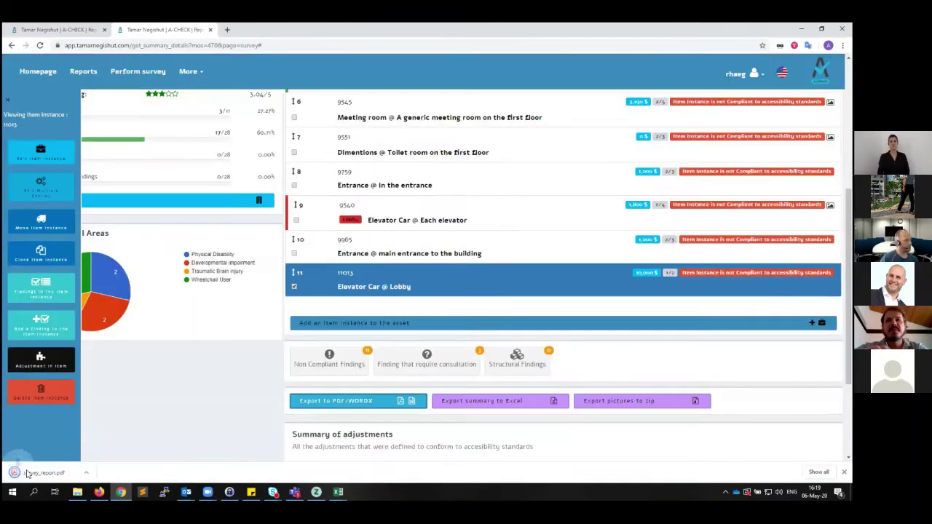
Open the exported survey_report.pdf and examine its cover, asset details, table of contents and summary pages.
left_click(33, 472)
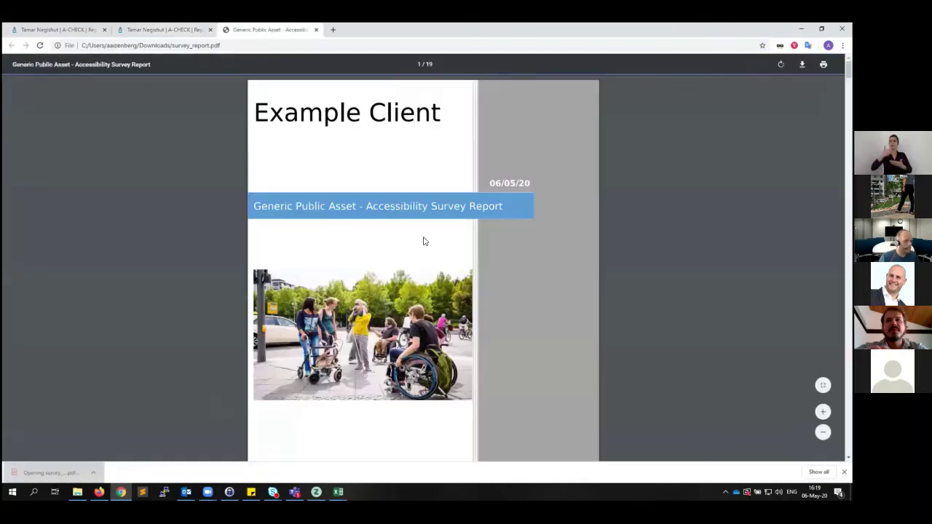
key("ctrl+minus")
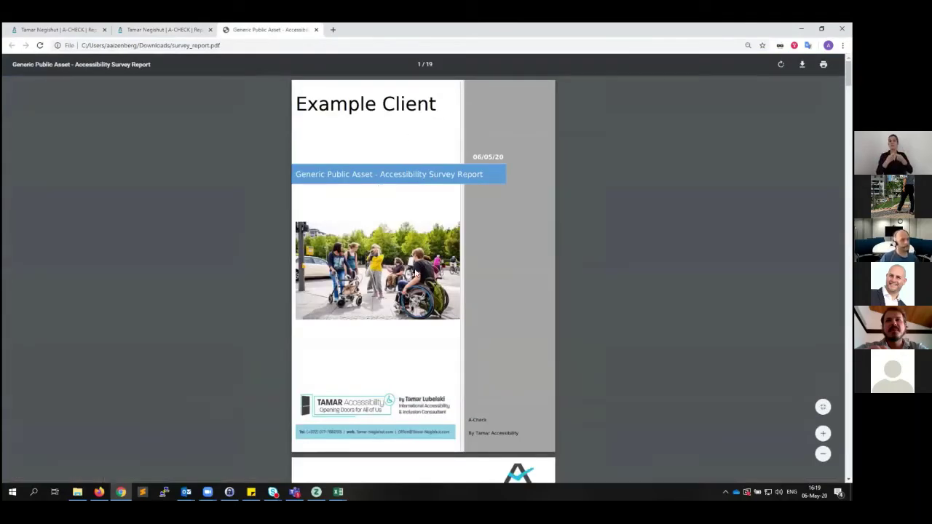
scroll(310, 218, "down", 1)
scroll(324, 258, "down", 4)
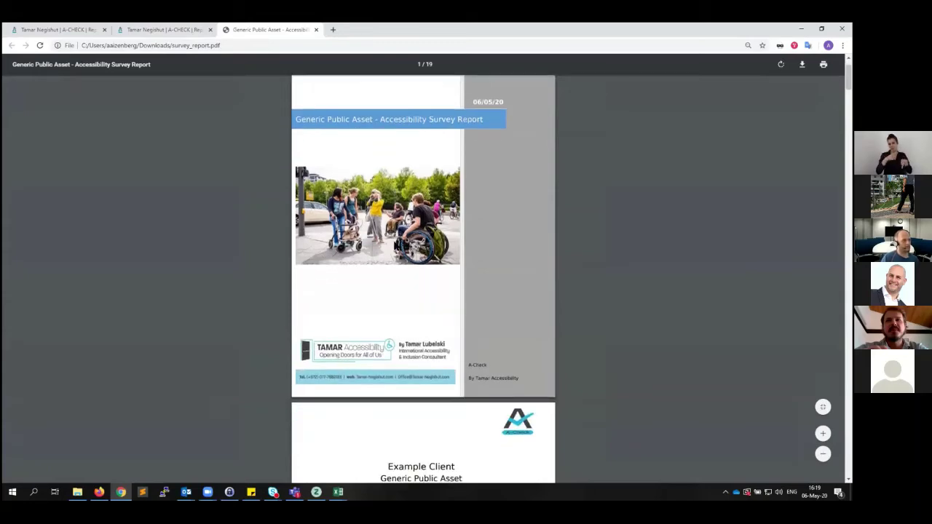
scroll(458, 263, "down", 1)
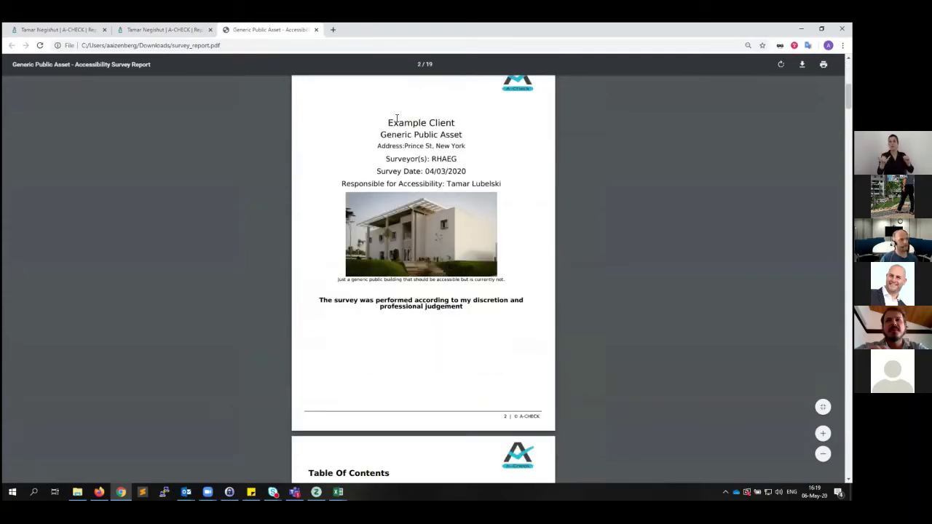
scroll(388, 321, "down", 5)
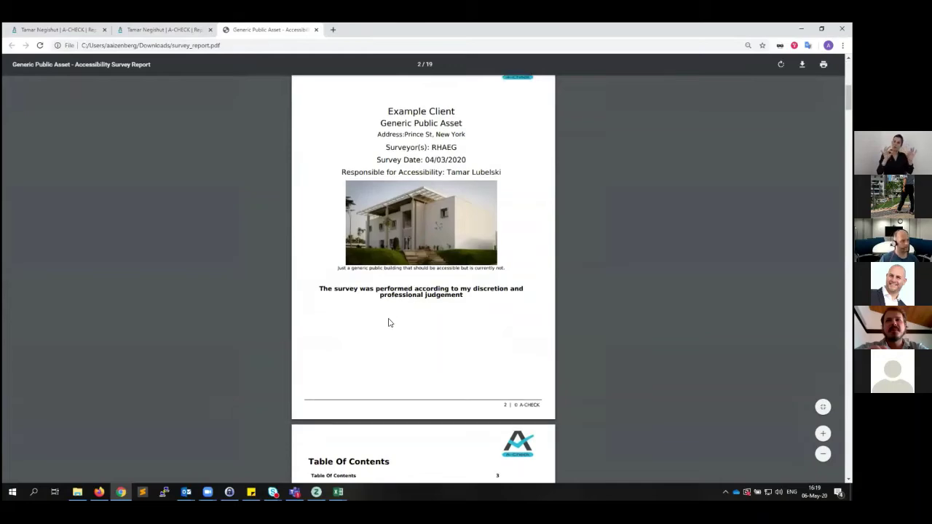
scroll(356, 115, "up", 1)
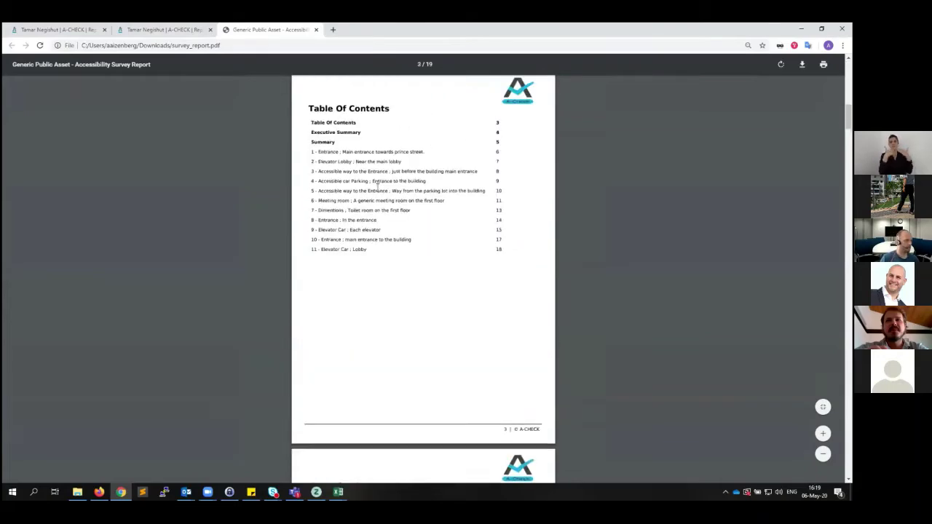
scroll(333, 276, "down", 4)
scroll(363, 265, "down", 6)
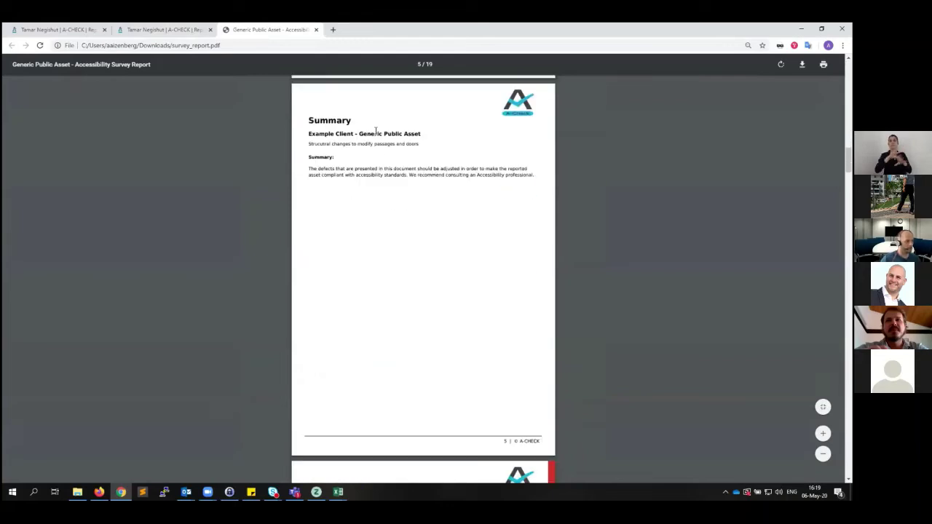
Review the report's item instance pages from the main entrance through to item 11, the Elevator Car in the lobby.
scroll(333, 194, "down", 4)
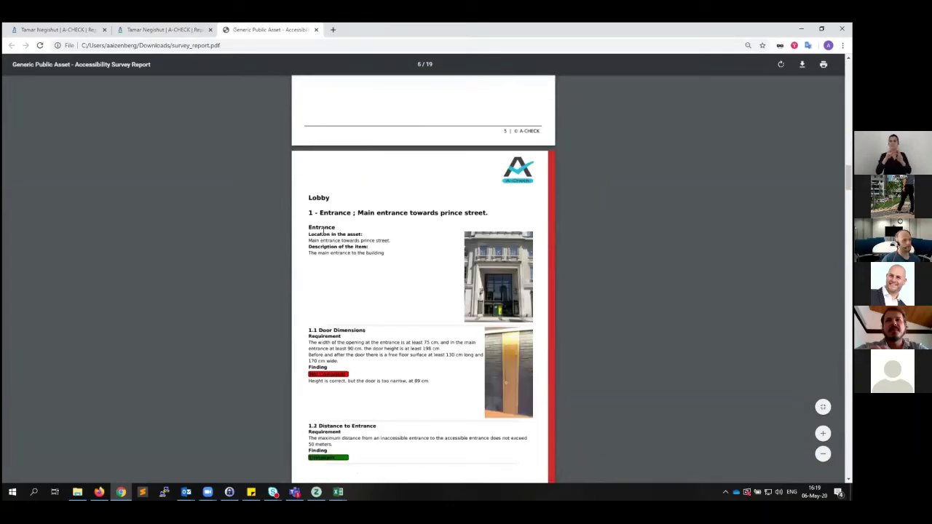
scroll(342, 262, "down", 1)
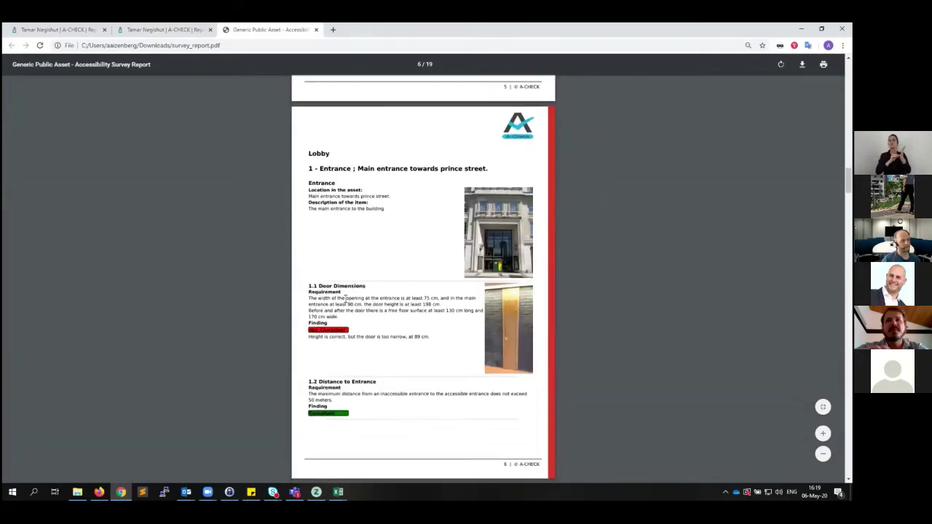
scroll(360, 259, "down", 3)
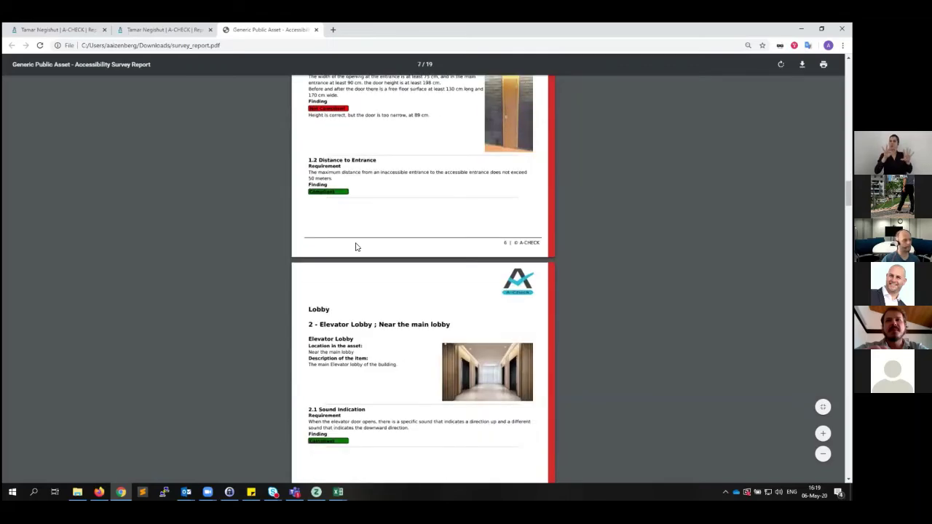
scroll(356, 247, "down", 7)
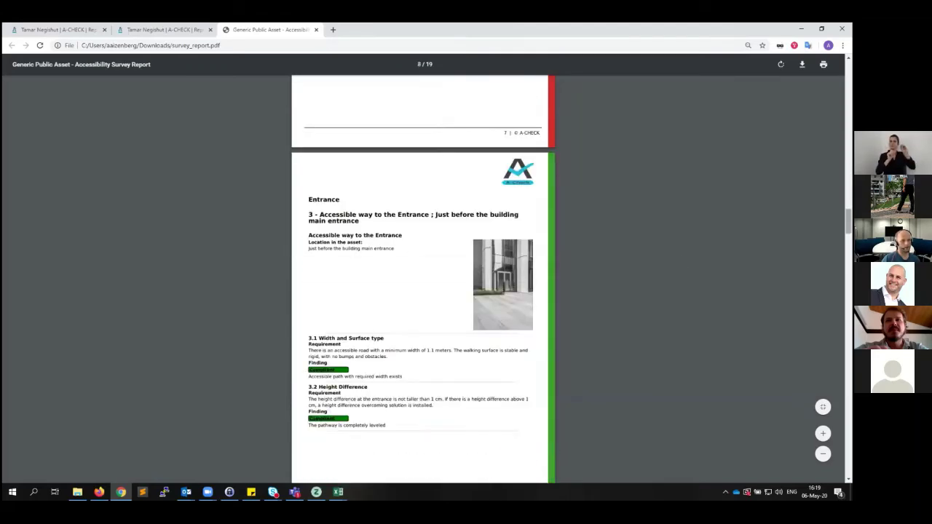
scroll(422, 291, "down", 20)
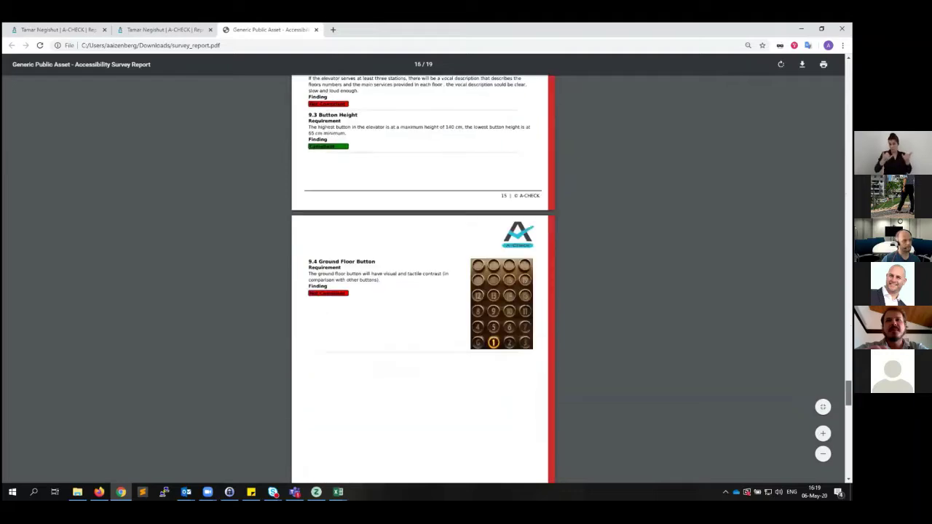
scroll(431, 303, "down", 11)
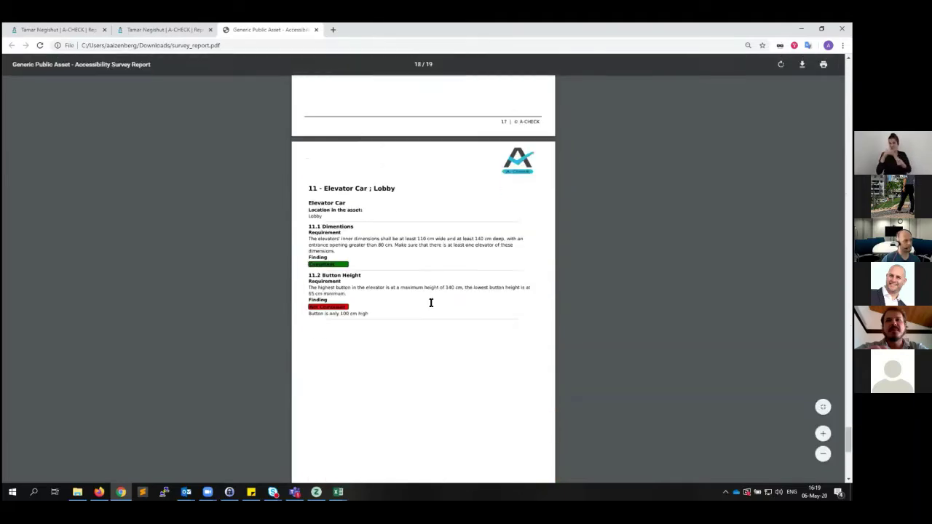
scroll(430, 303, "down", 1)
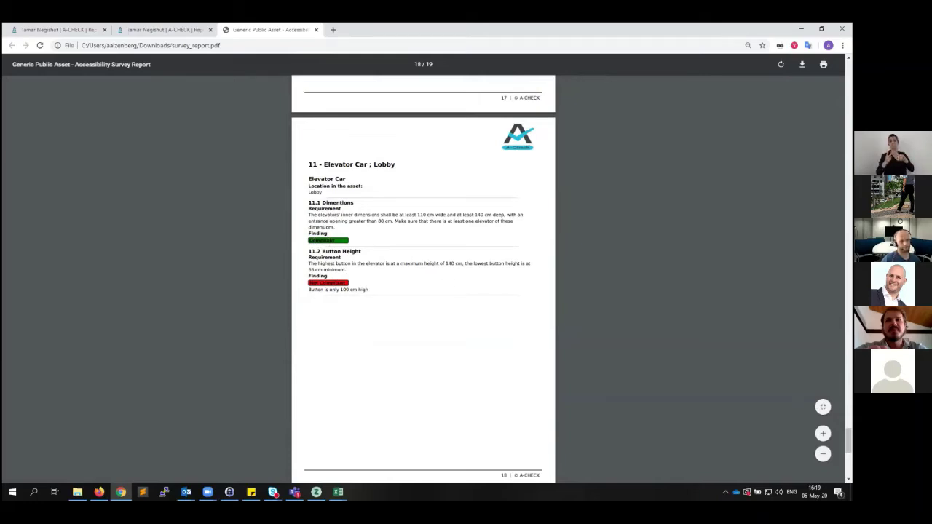
Go back to item 9, "Elevator Car ; Each elevator", in the report and examine its photo, findings and colored page edge.
scroll(559, 271, "up", 6)
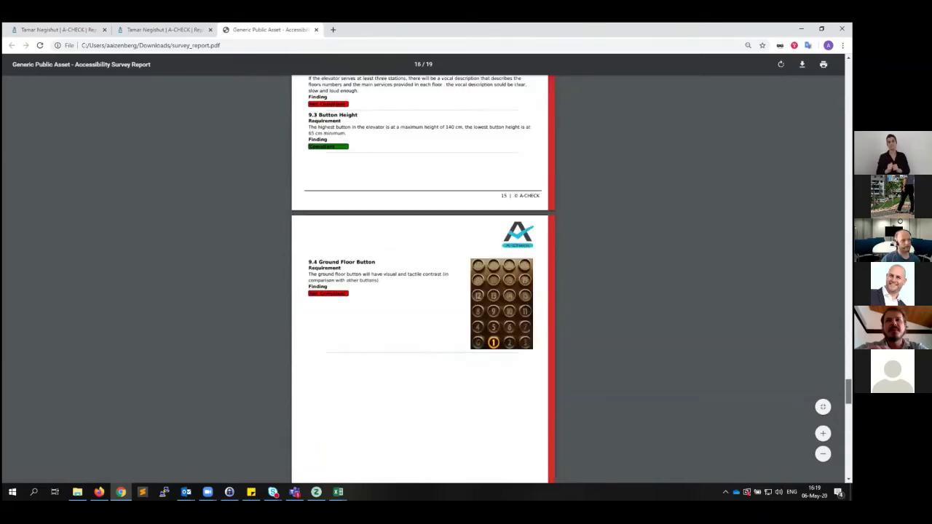
scroll(560, 271, "up", 6)
scroll(510, 270, "down", 2)
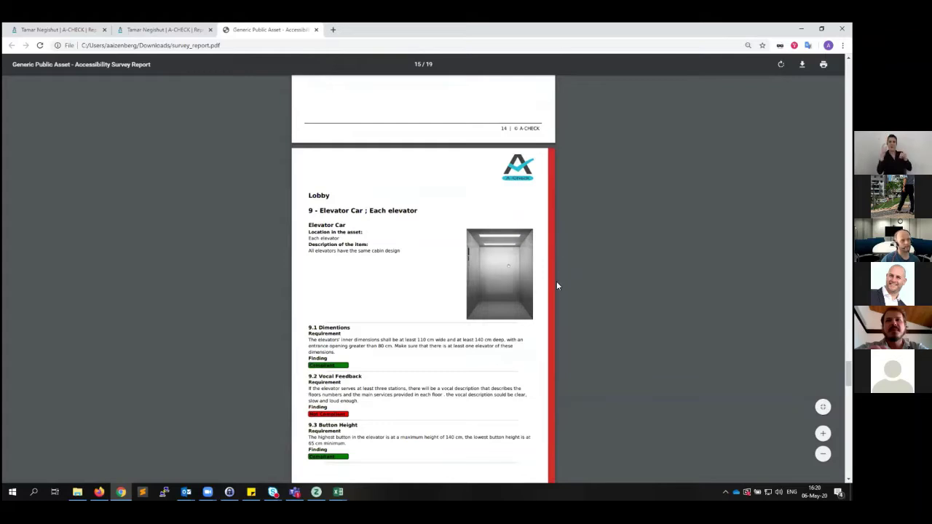
scroll(557, 286, "down", 1)
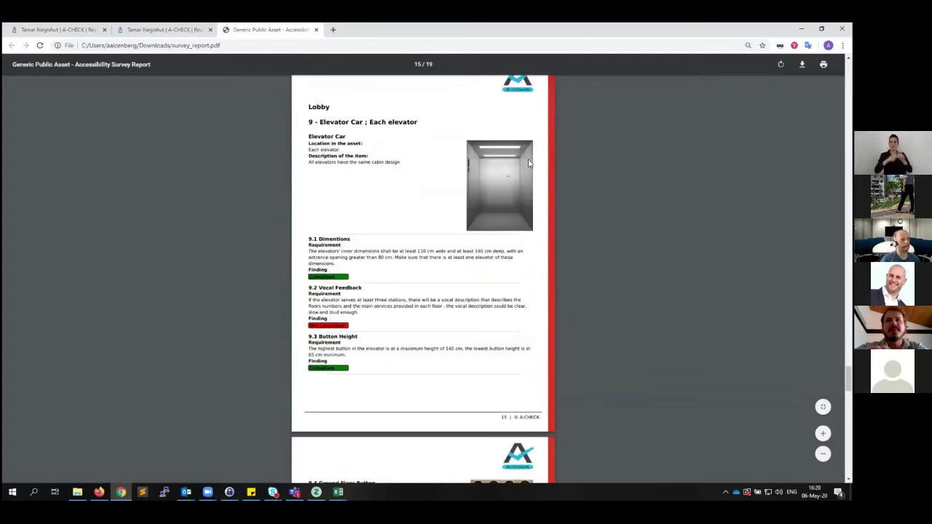
scroll(541, 138, "up", 1)
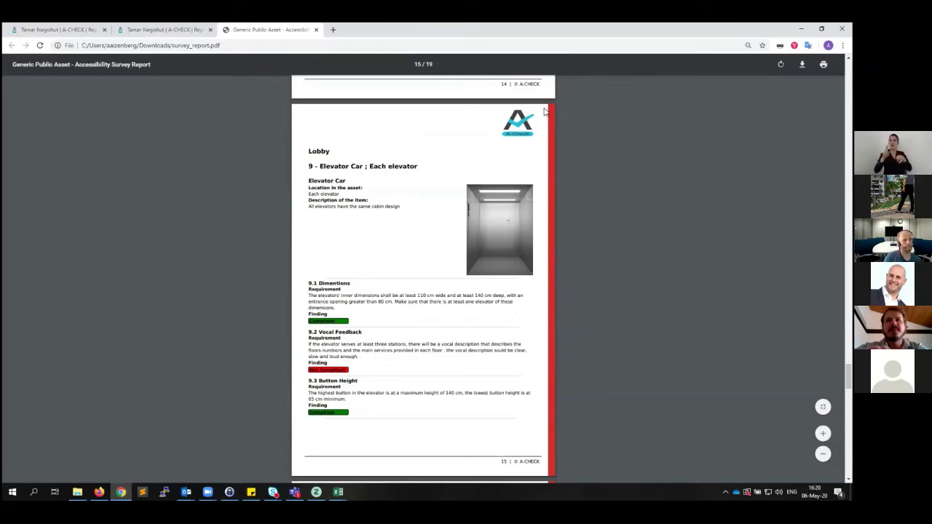
scroll(543, 116, "up", 1)
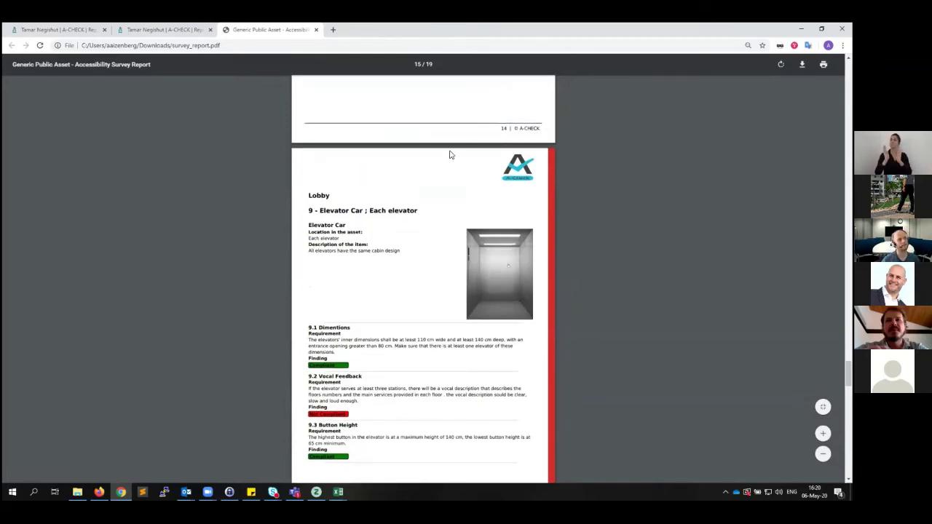
Return to the Generic Public Asset's Perform survey page and start surveying a new item instance.
left_click(71, 31)
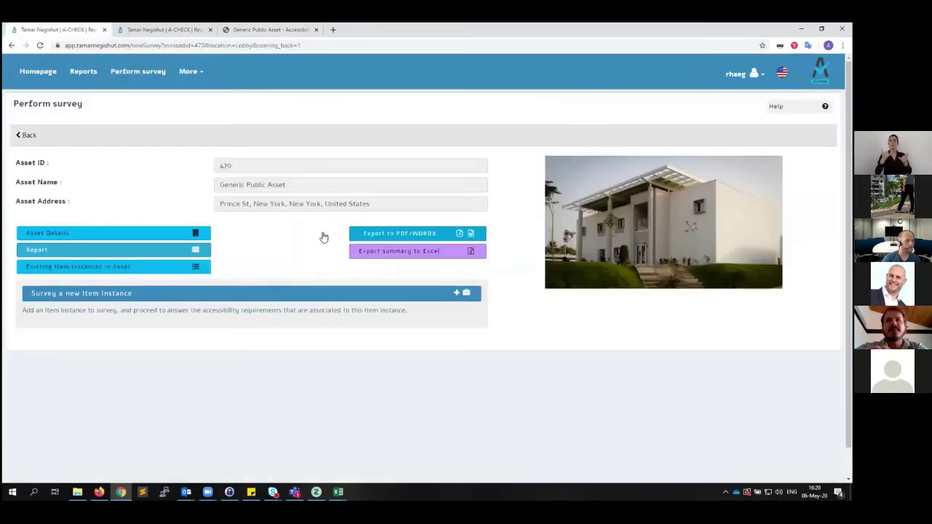
left_click(417, 293)
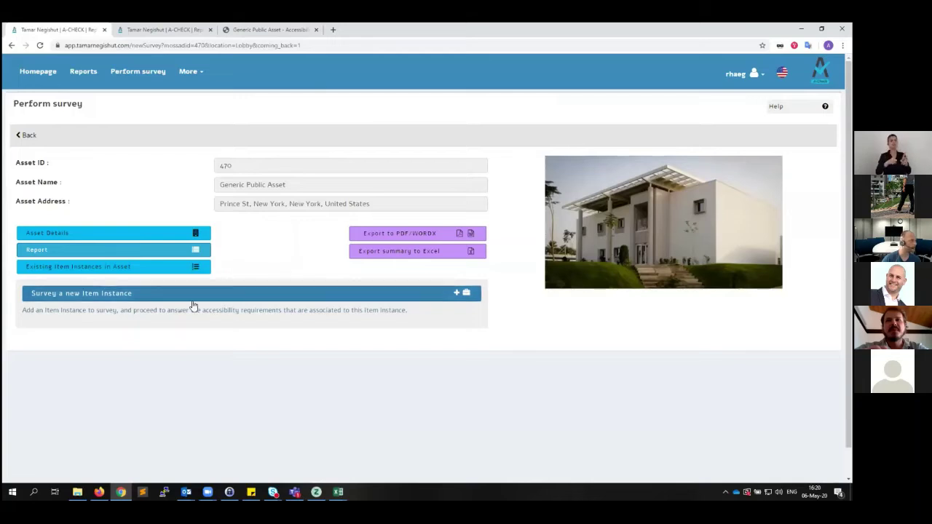